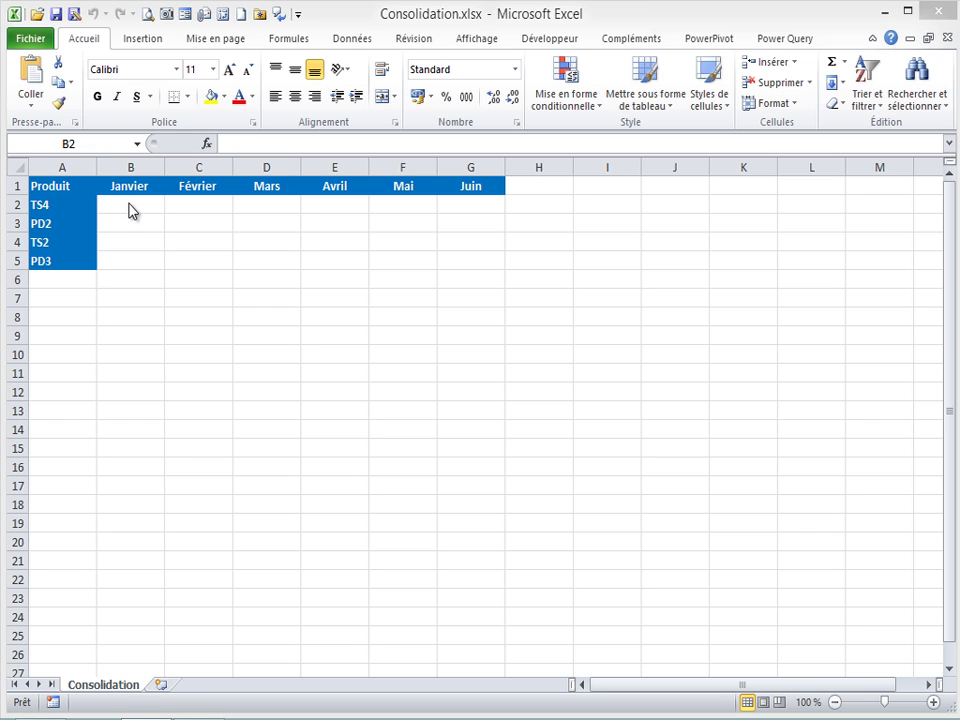
# Open the three source workbooks Ventes Est.xlsx, Ventes Nord.xlsx and Ventes Ouest.xlsx together
pyautogui.click(37, 15)
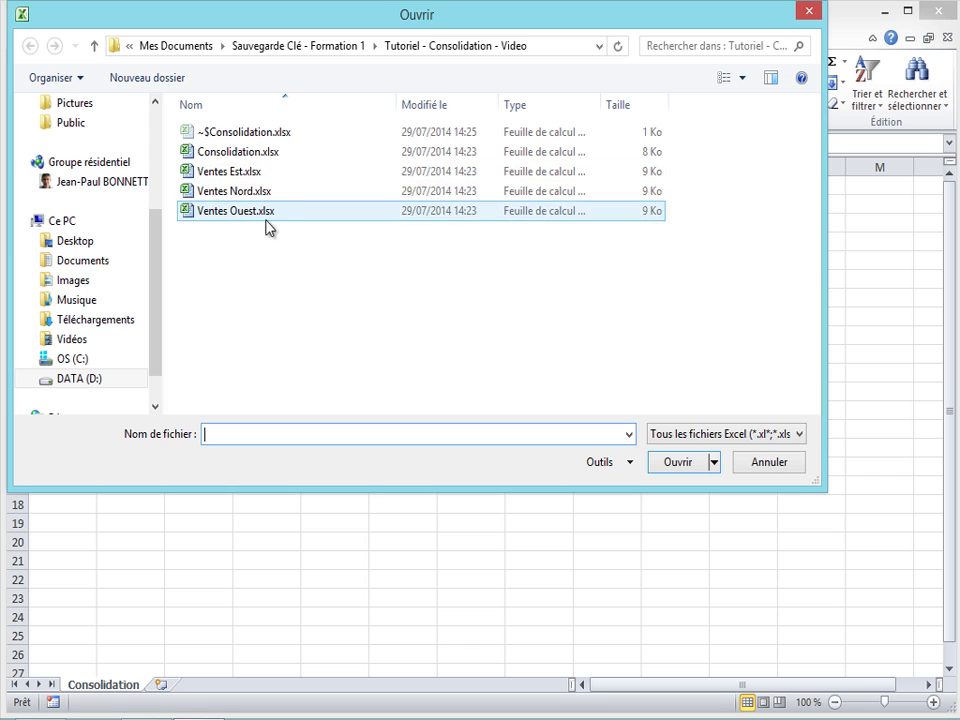
pyautogui.click(234, 171)
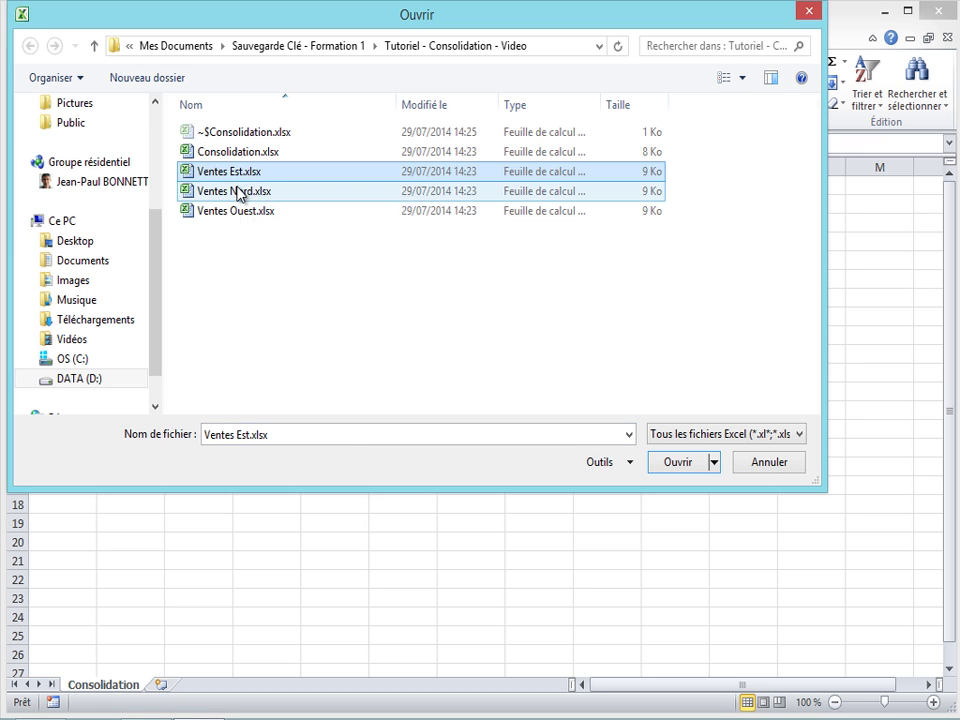
pyautogui.keyDown('ctrl'); pyautogui.click(228, 191); pyautogui.keyUp('ctrl')
pyautogui.keyDown('ctrl'); pyautogui.click(230, 212); pyautogui.keyUp('ctrl')
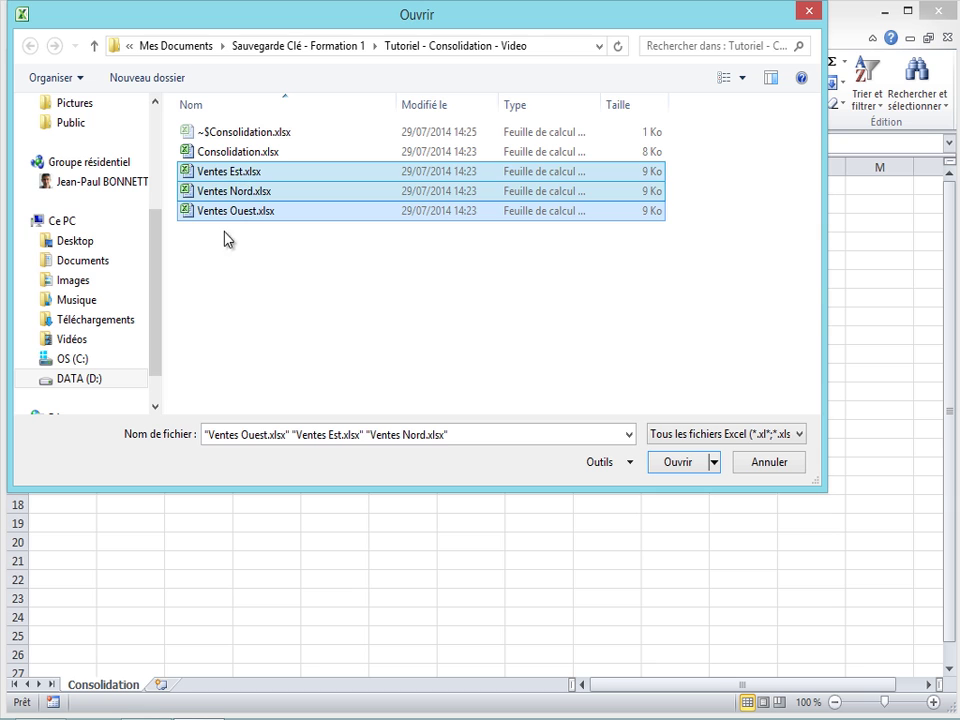
pyautogui.click(677, 462)
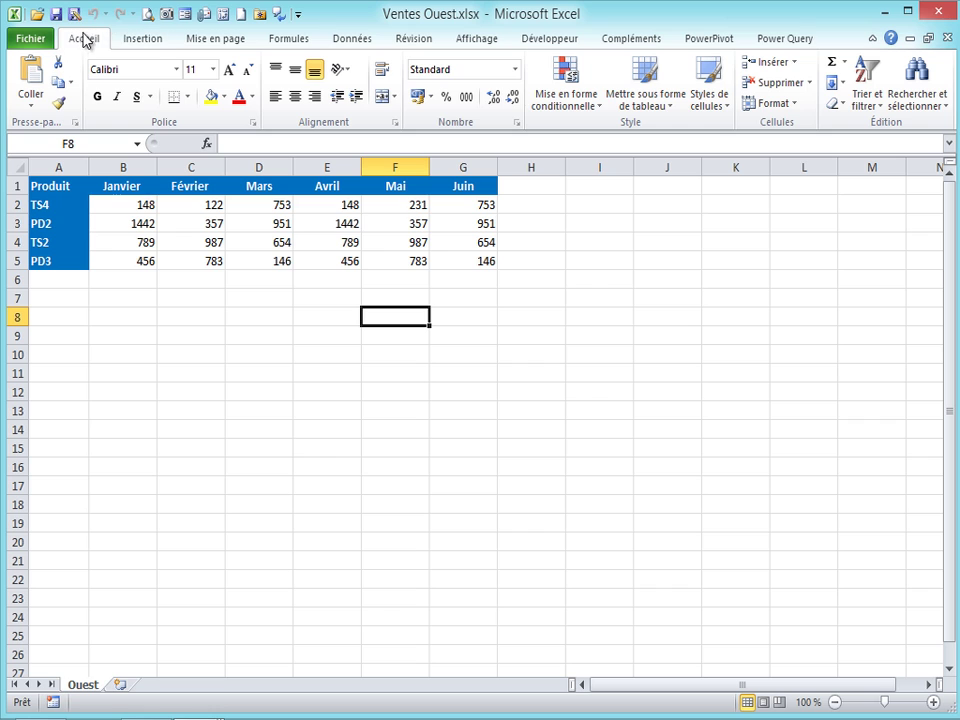
# Arrange all open workbook windows with the Mosaïque layout
pyautogui.click(497, 40)
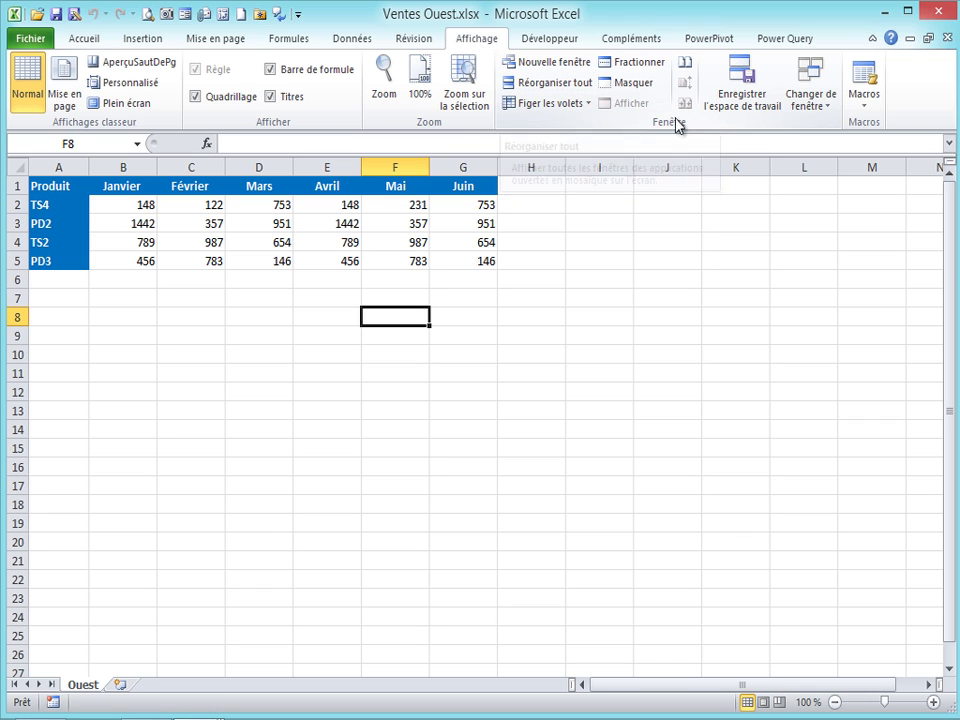
pyautogui.click(547, 86)
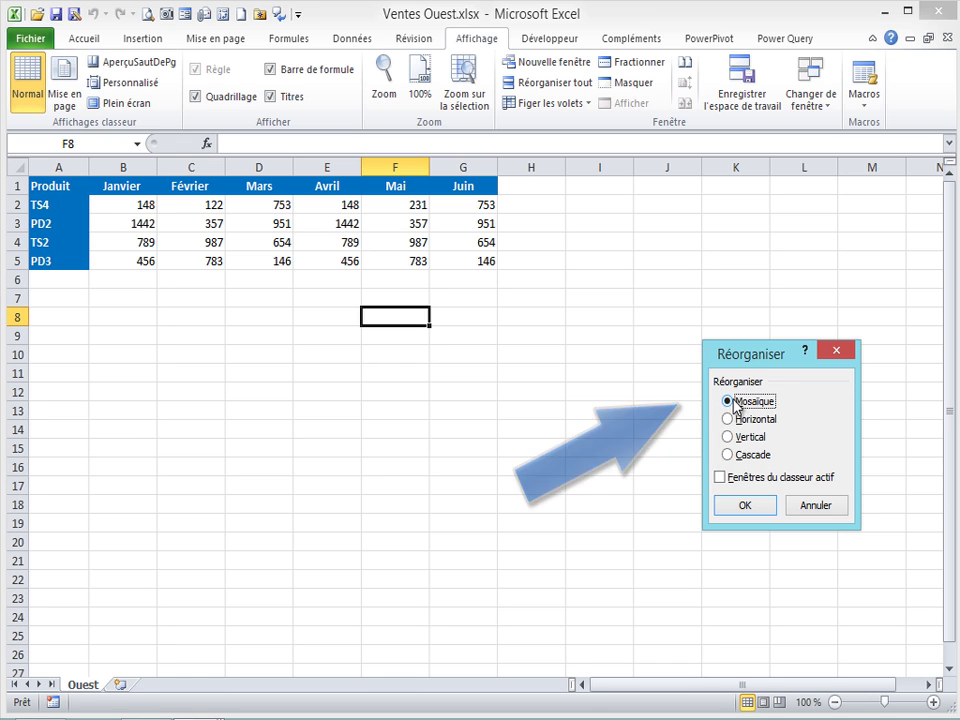
pyautogui.click(743, 505)
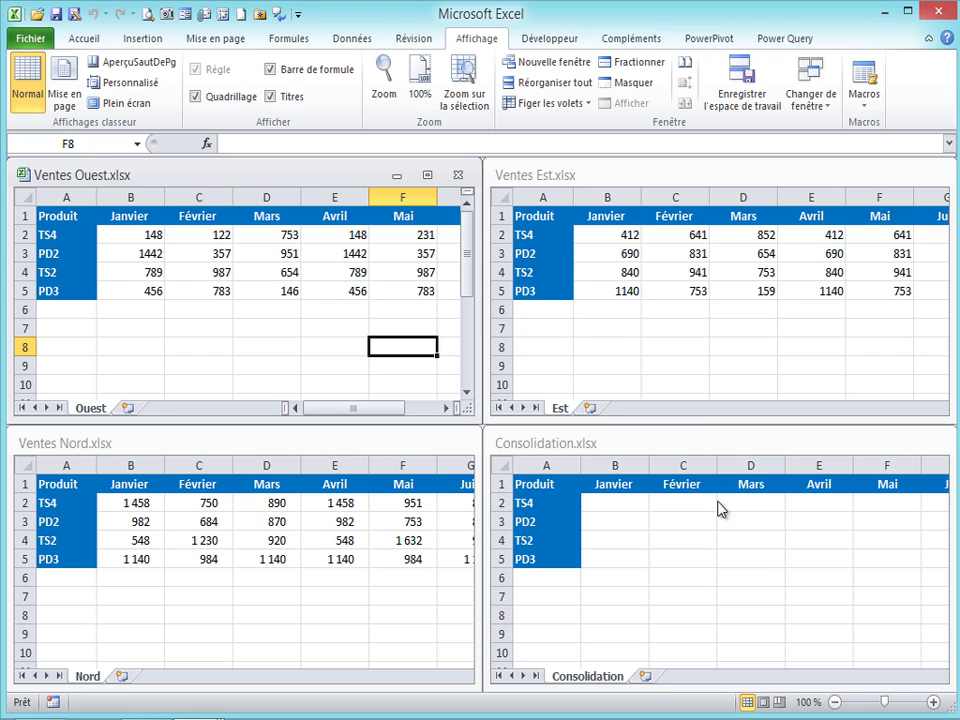
# Start a consolidation into range B2:G5 of Consolidation.xlsx, using Somme as the function
pyautogui.click(603, 502)
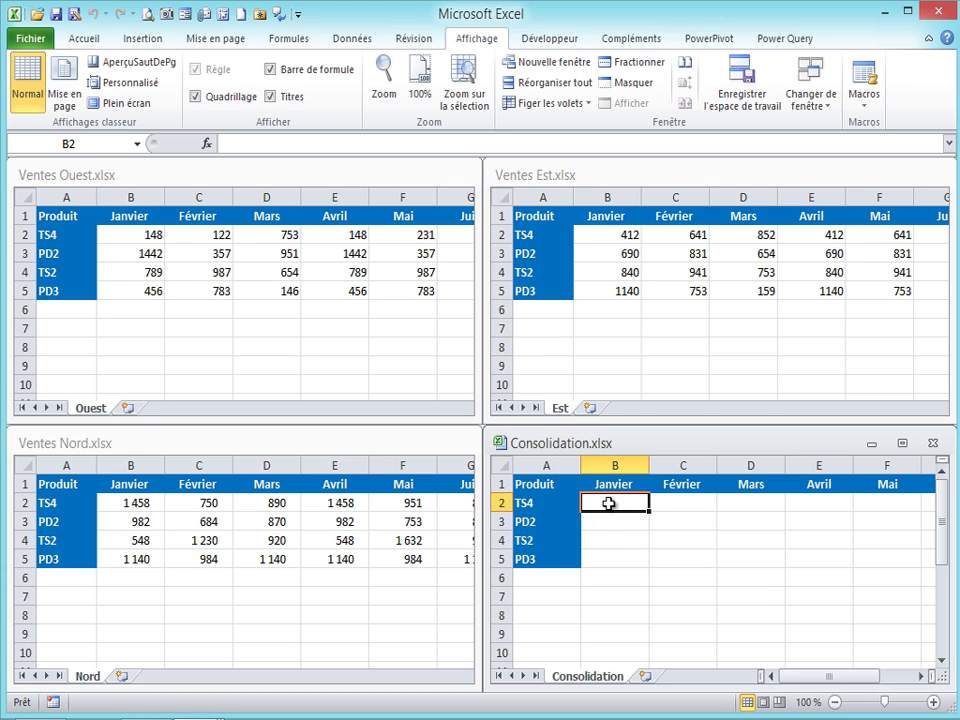
pyautogui.moveTo(613, 505); pyautogui.dragTo(819, 561)
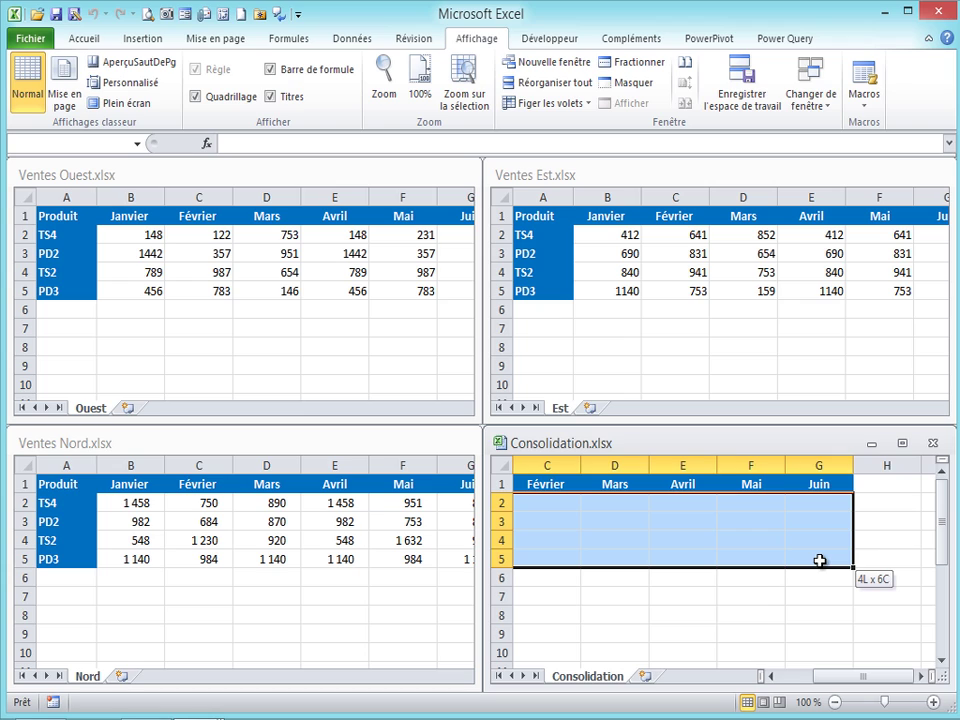
pyautogui.moveTo(819, 561); pyautogui.dragTo(820, 560)
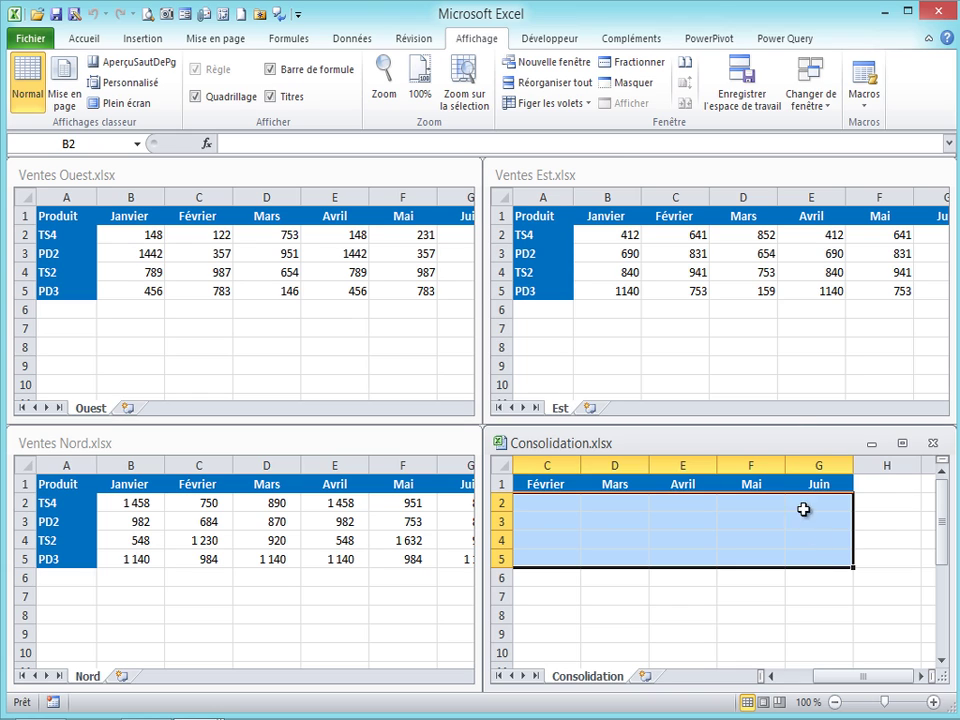
pyautogui.click(356, 40)
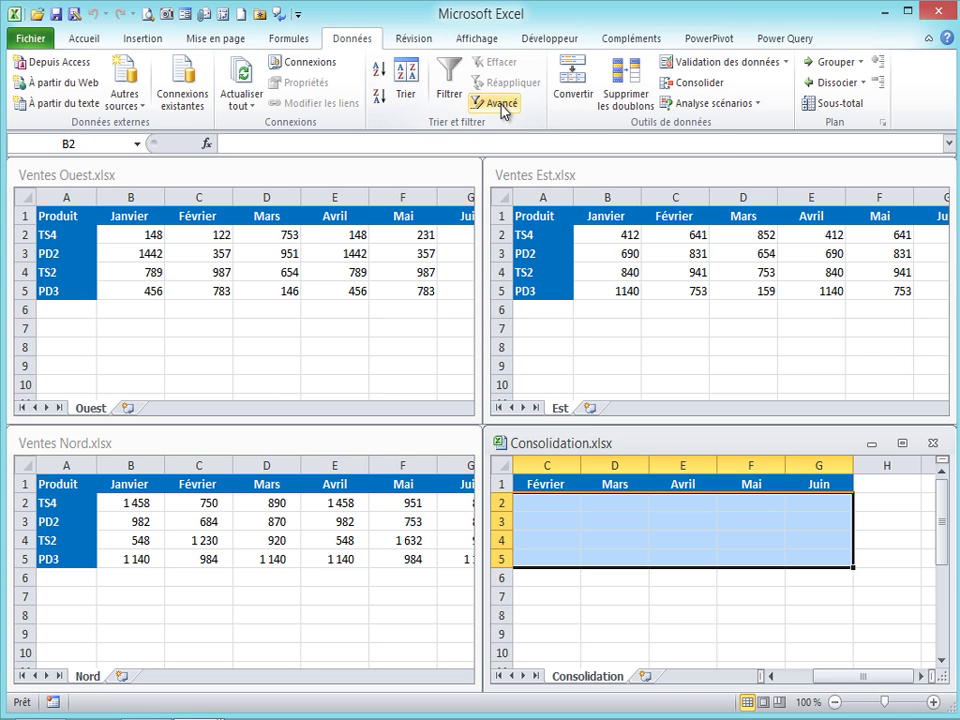
pyautogui.click(700, 84)
pyautogui.moveTo(861, 306); pyautogui.dragTo(686, 317)
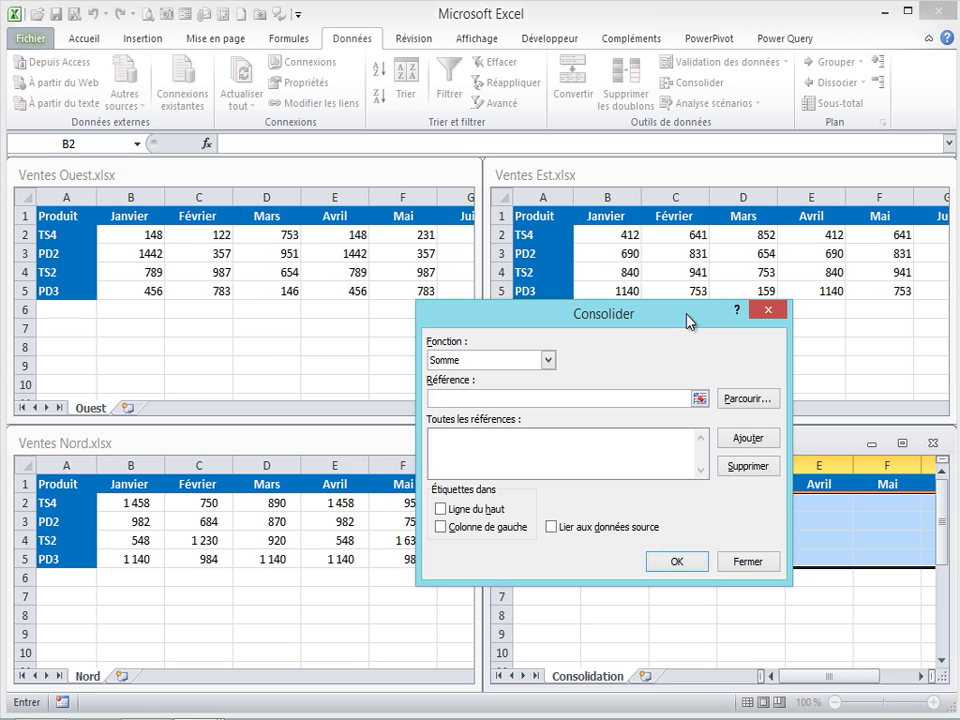
pyautogui.click(549, 360)
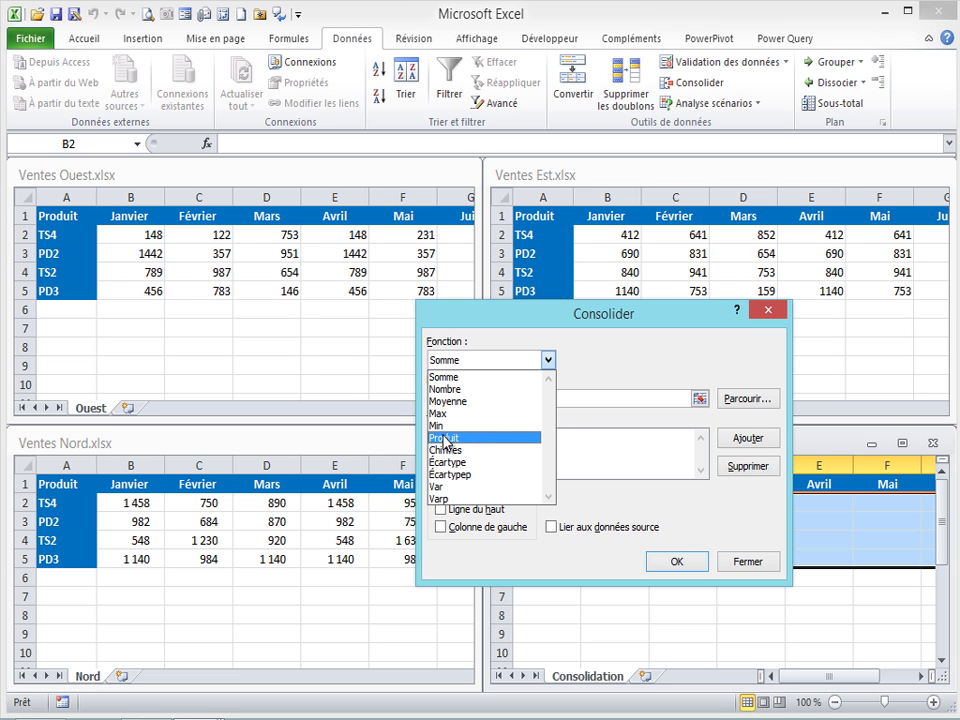
pyautogui.click(447, 377)
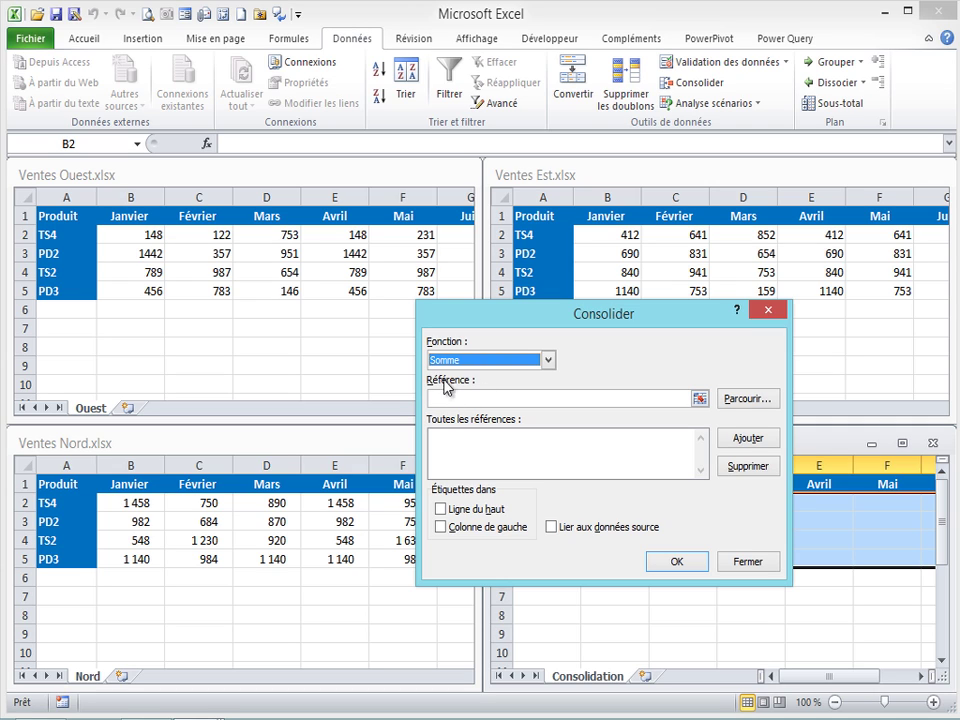
# Add range B2:G5 of the Ouest sheet in Ventes Ouest.xlsx to the consolidation references
pyautogui.click(701, 400)
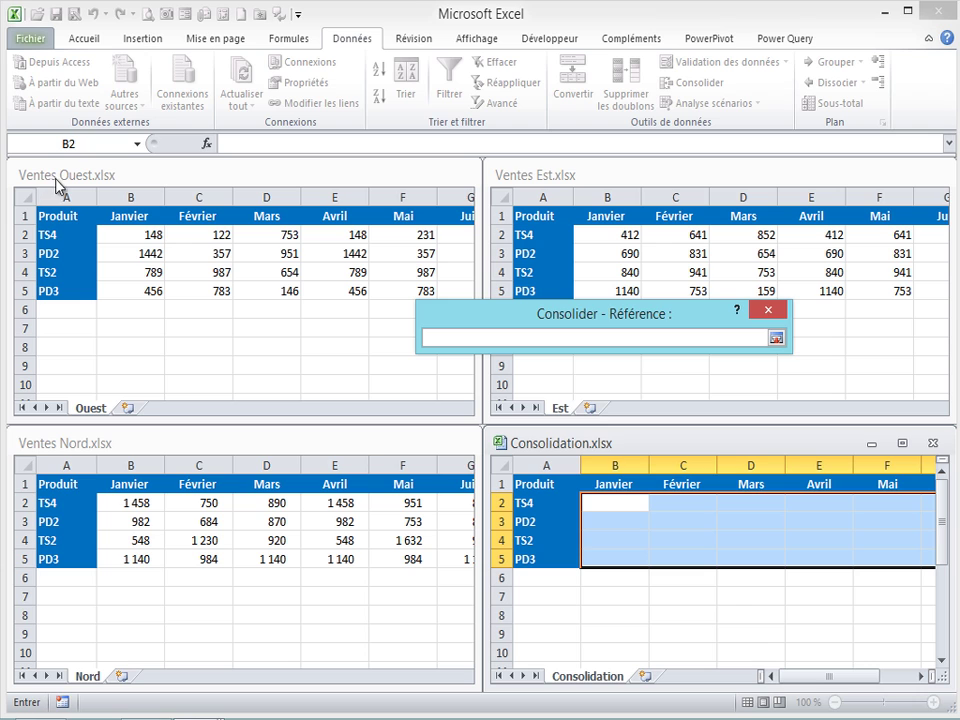
pyautogui.click(147, 233)
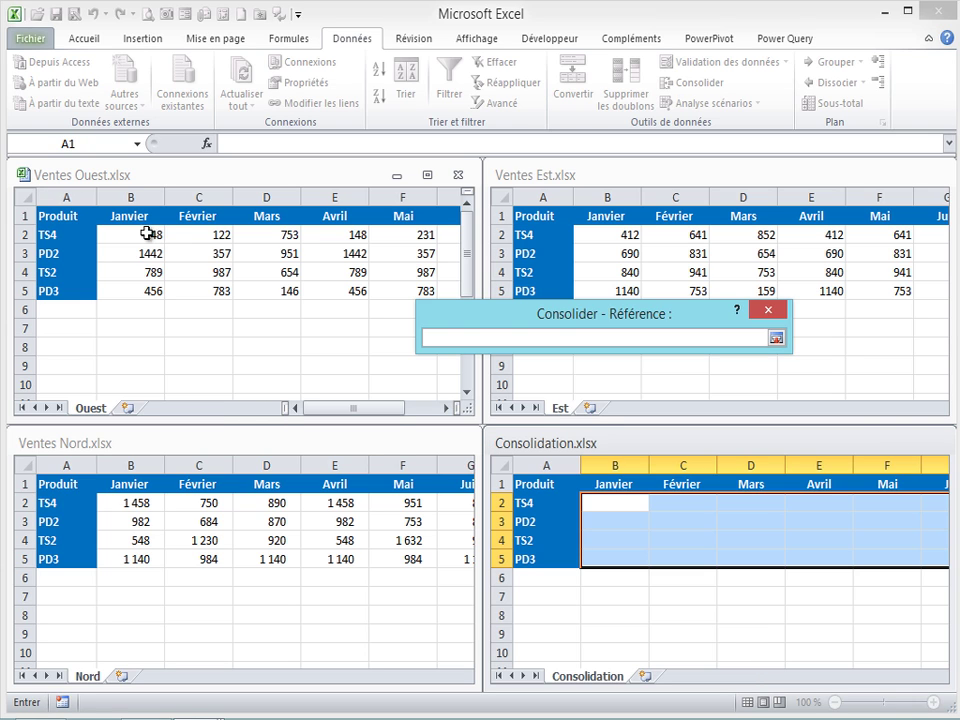
pyautogui.moveTo(147, 236); pyautogui.dragTo(346, 286)
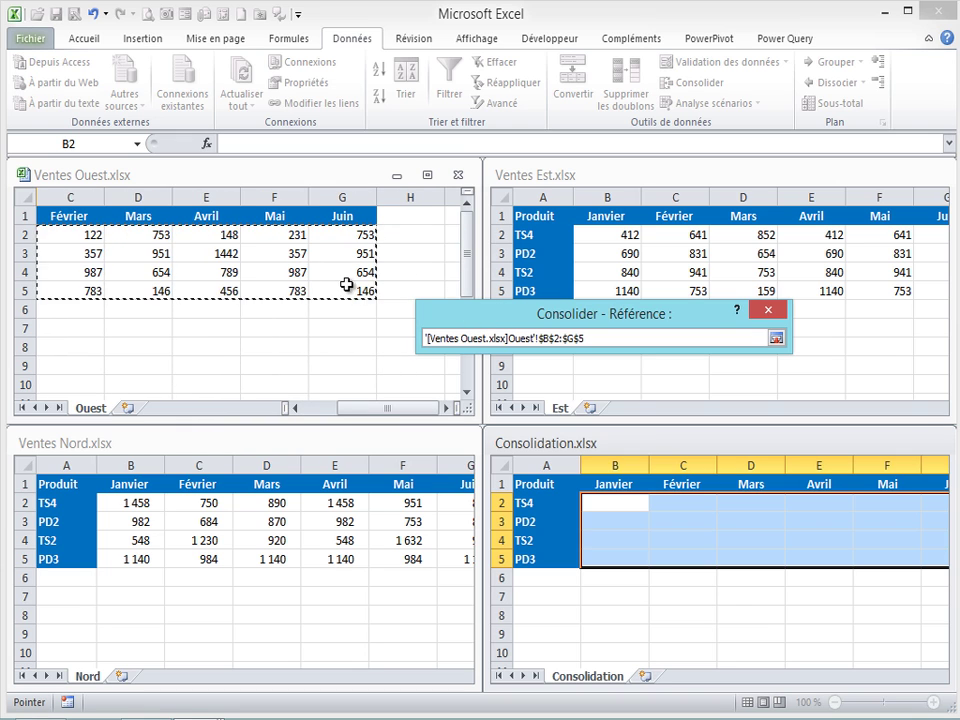
pyautogui.click(776, 339)
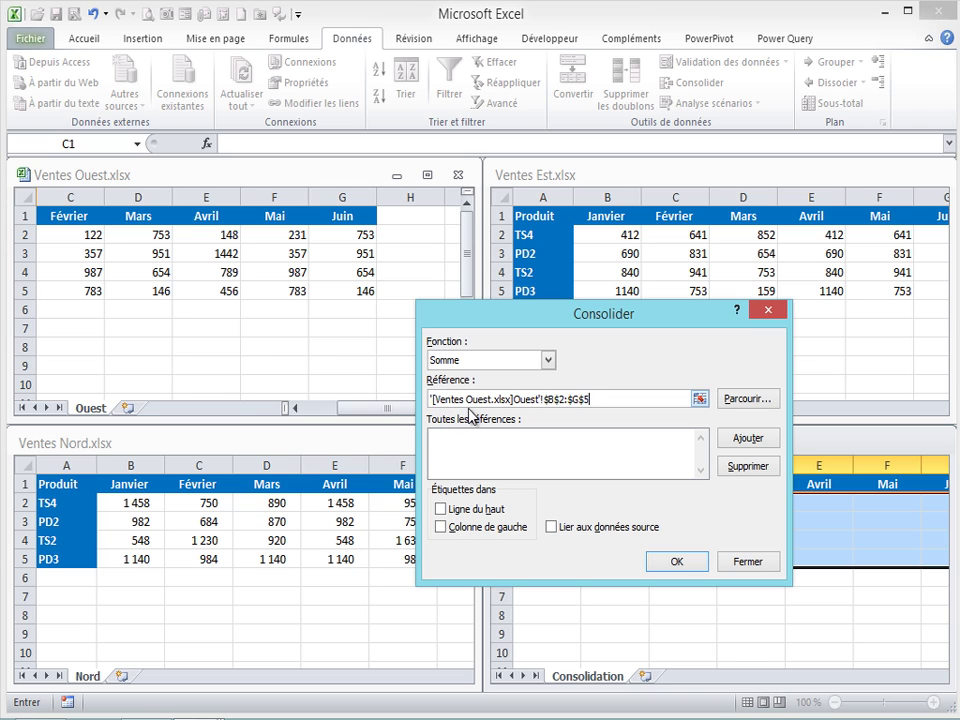
pyautogui.moveTo(90, 215); pyautogui.dragTo(138, 215)
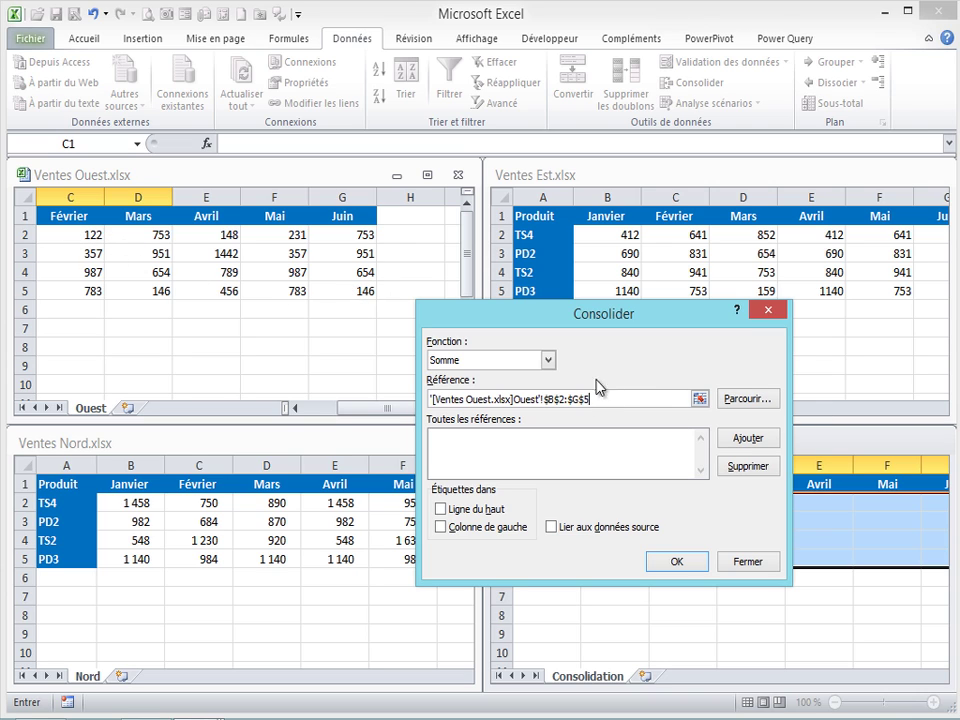
pyautogui.click(752, 441)
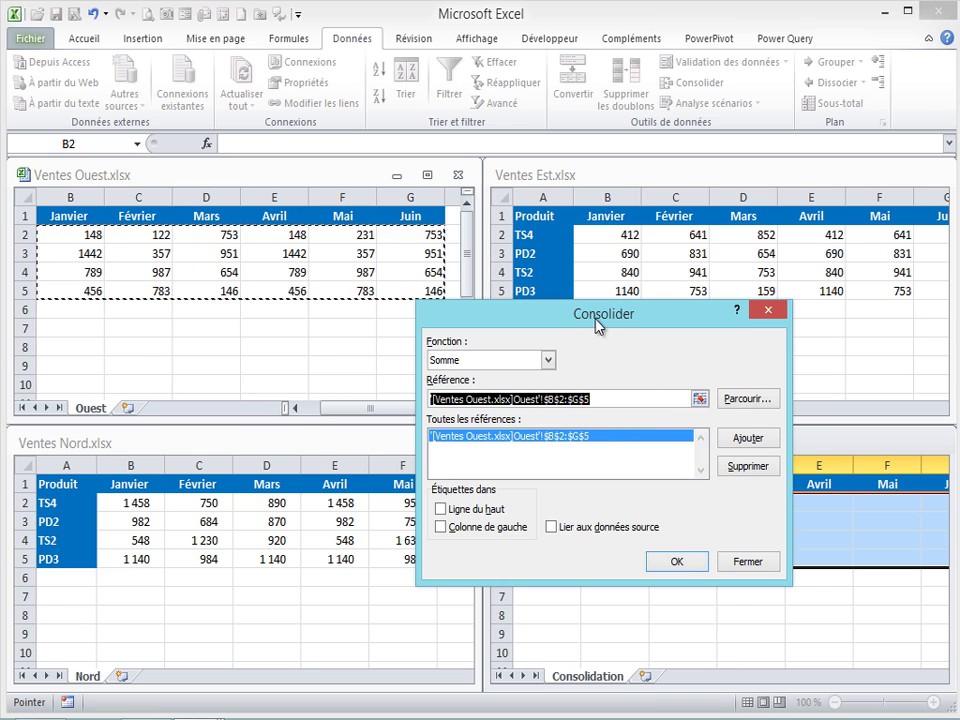
# Add range B2:G5 of the Est sheet in Ventes Est.xlsx to the consolidation references
pyautogui.click(700, 400)
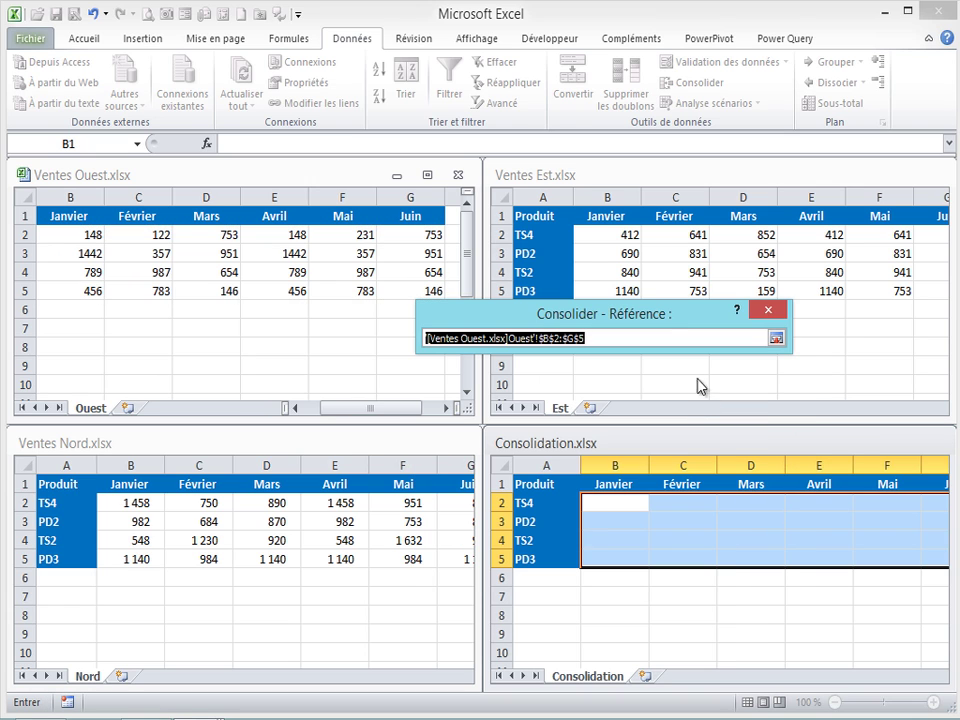
pyautogui.click(606, 233)
pyautogui.moveTo(606, 233); pyautogui.dragTo(843, 291)
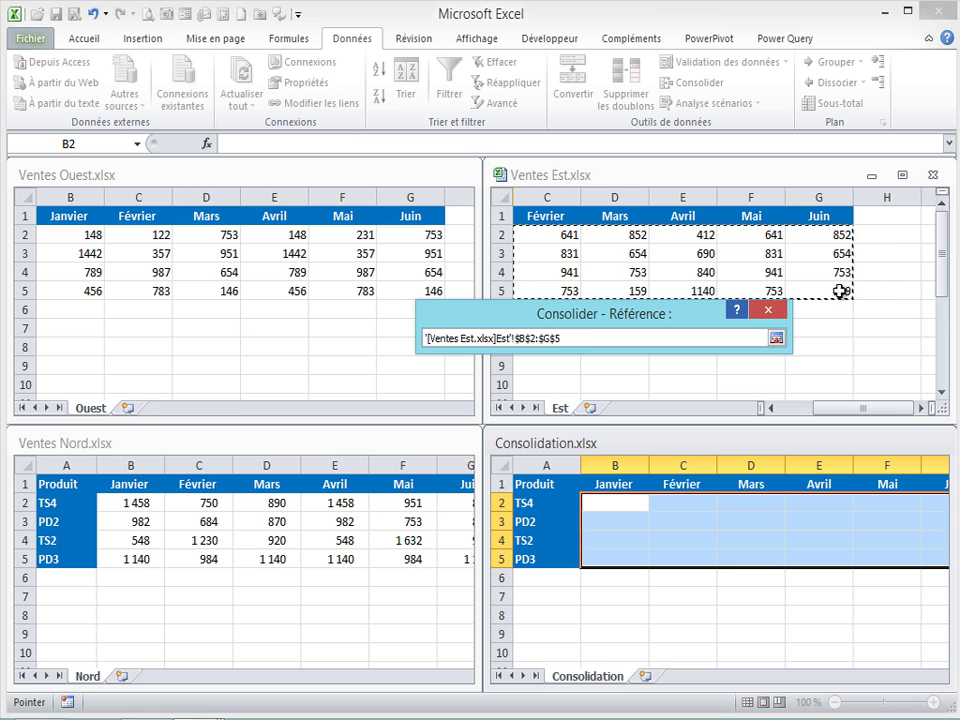
pyautogui.click(777, 340)
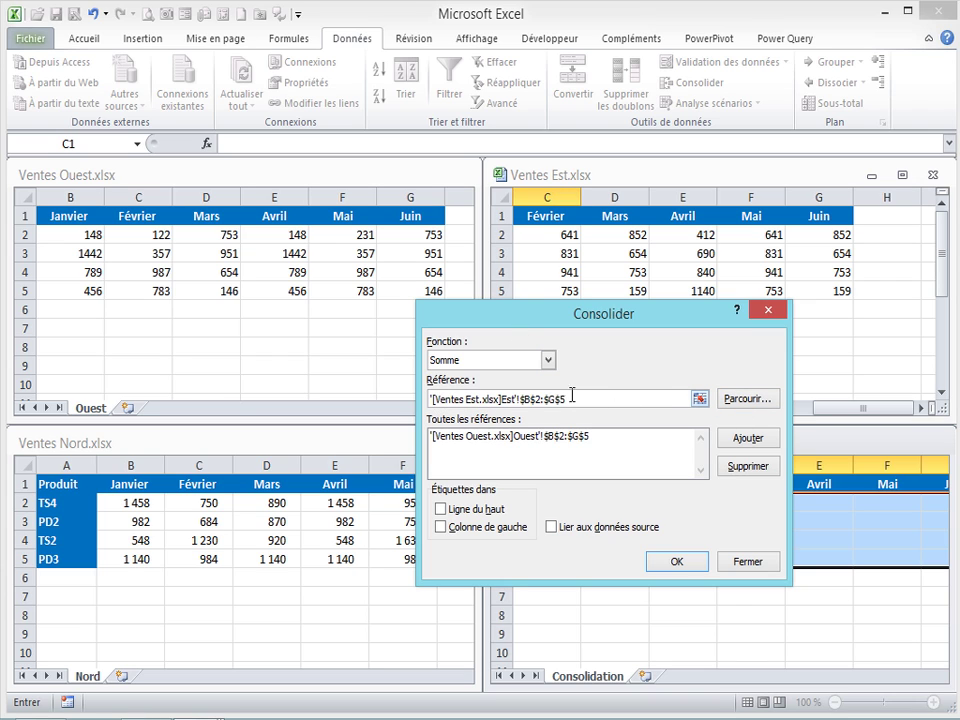
pyautogui.click(750, 442)
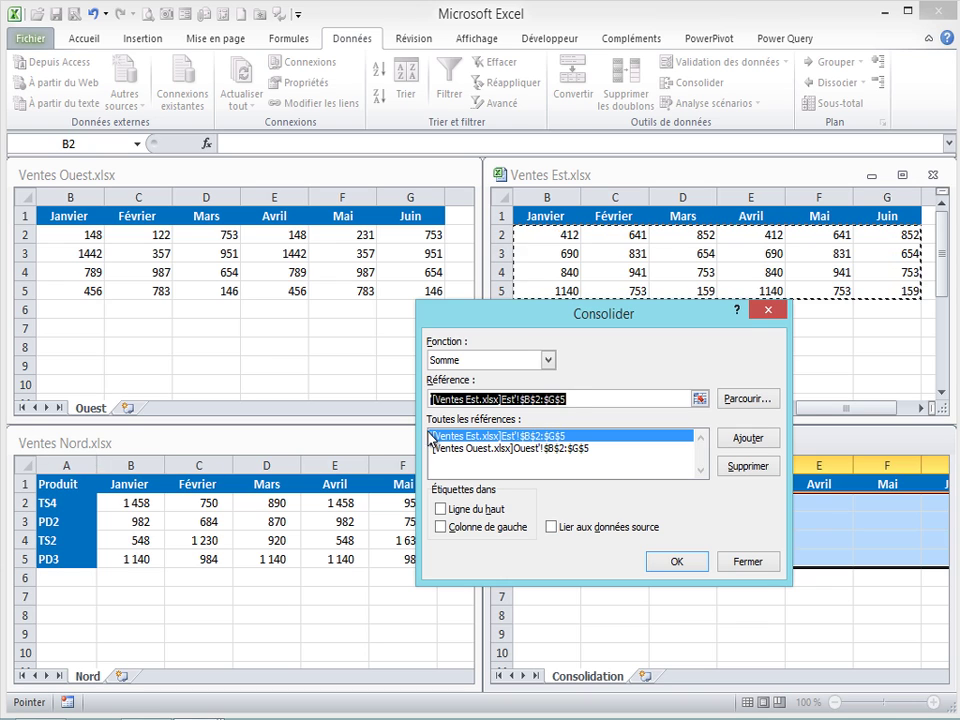
# Add range B2:G5 of the Nord sheet in Ventes Nord.xlsx to the references and run the consolidation linked to the source data
pyautogui.click(697, 398)
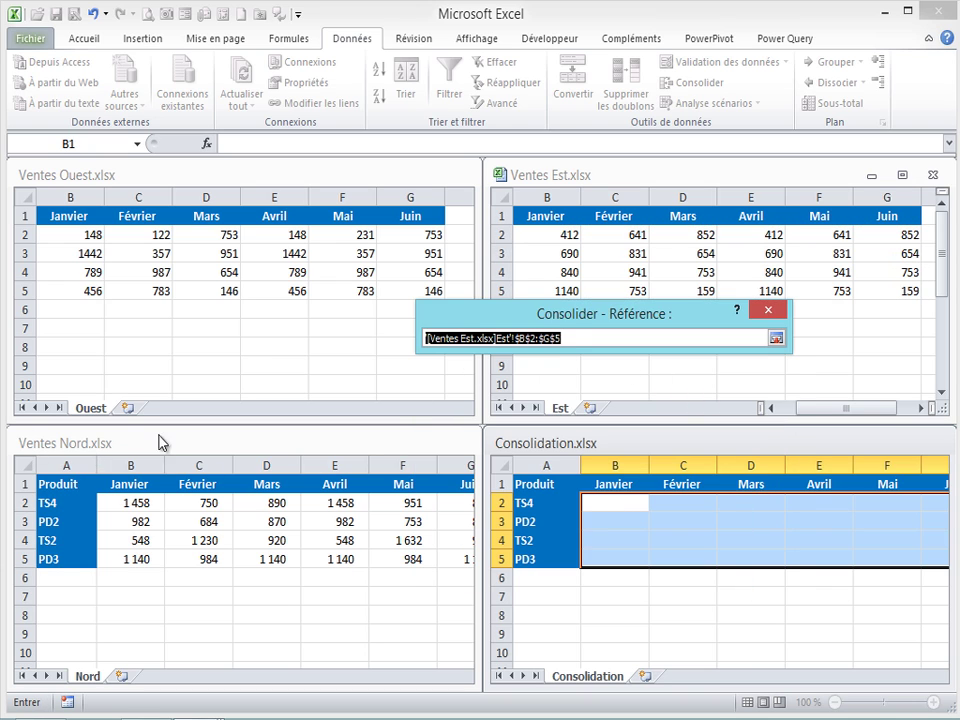
pyautogui.click(133, 496)
pyautogui.moveTo(133, 496); pyautogui.dragTo(358, 559)
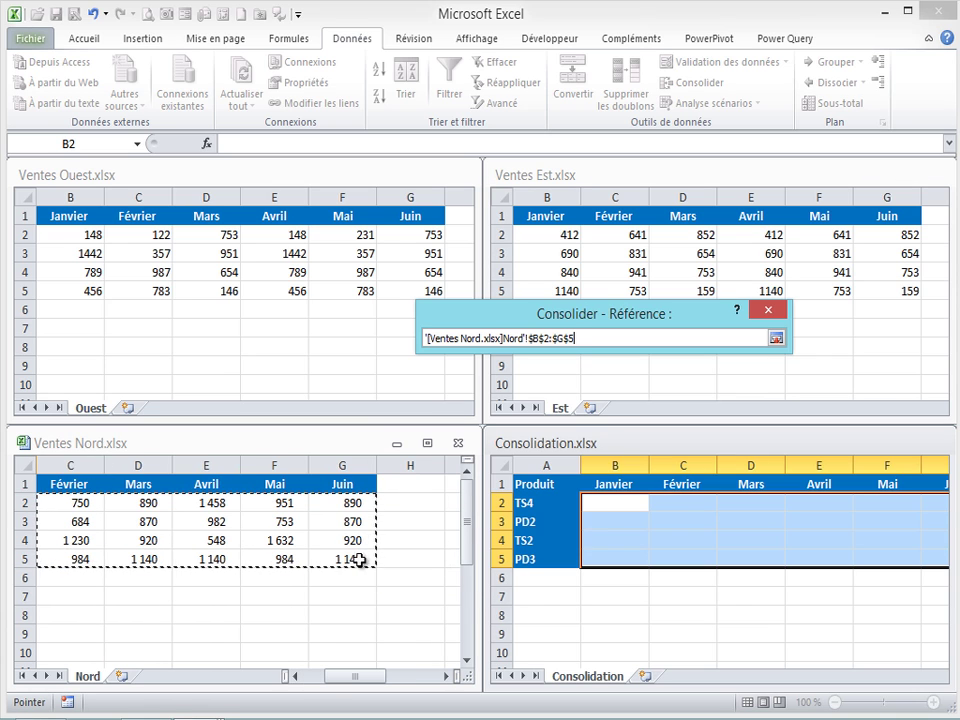
pyautogui.click(776, 338)
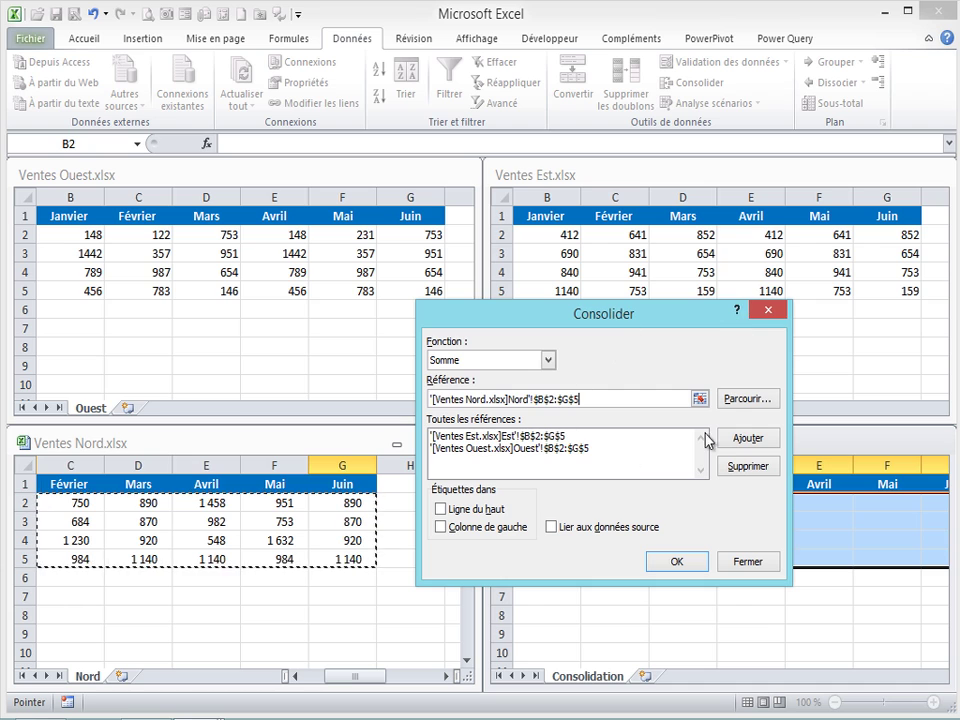
pyautogui.click(748, 440)
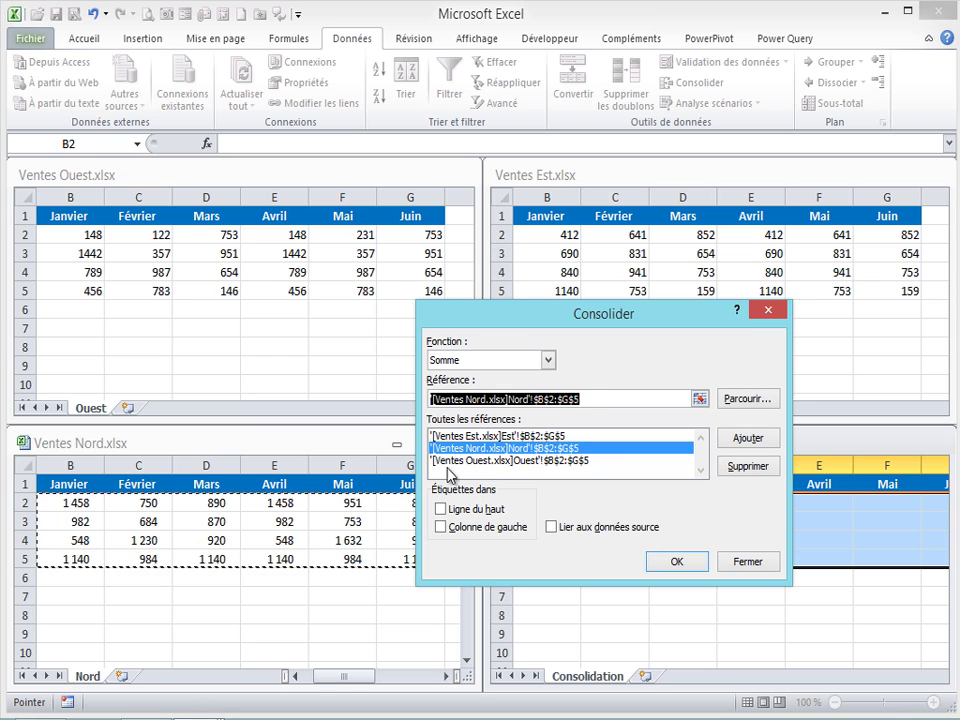
pyautogui.click(551, 528)
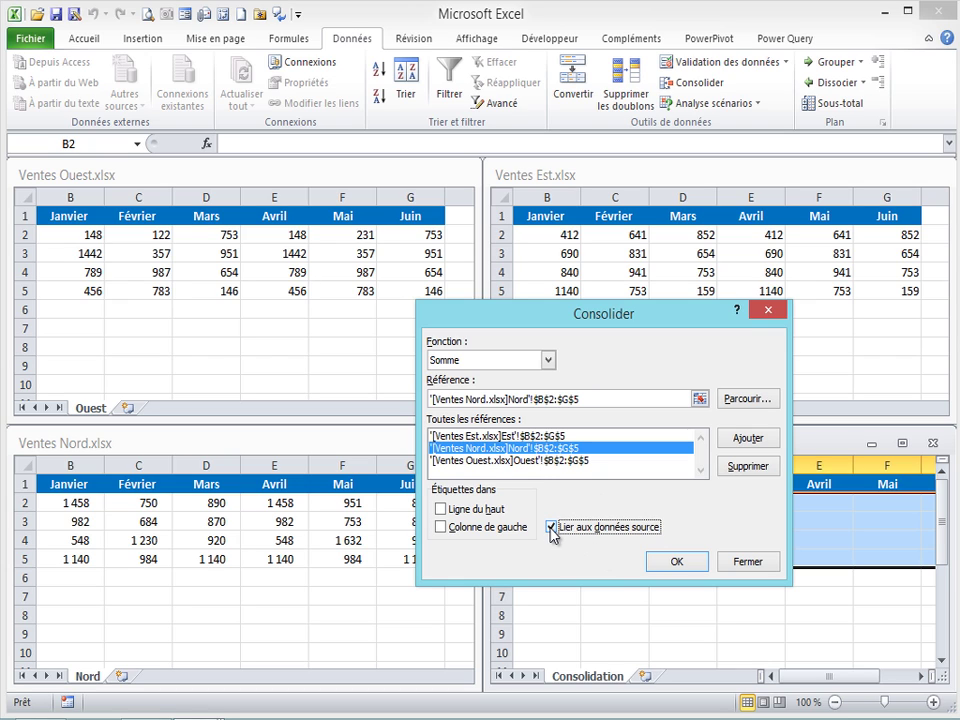
pyautogui.click(675, 564)
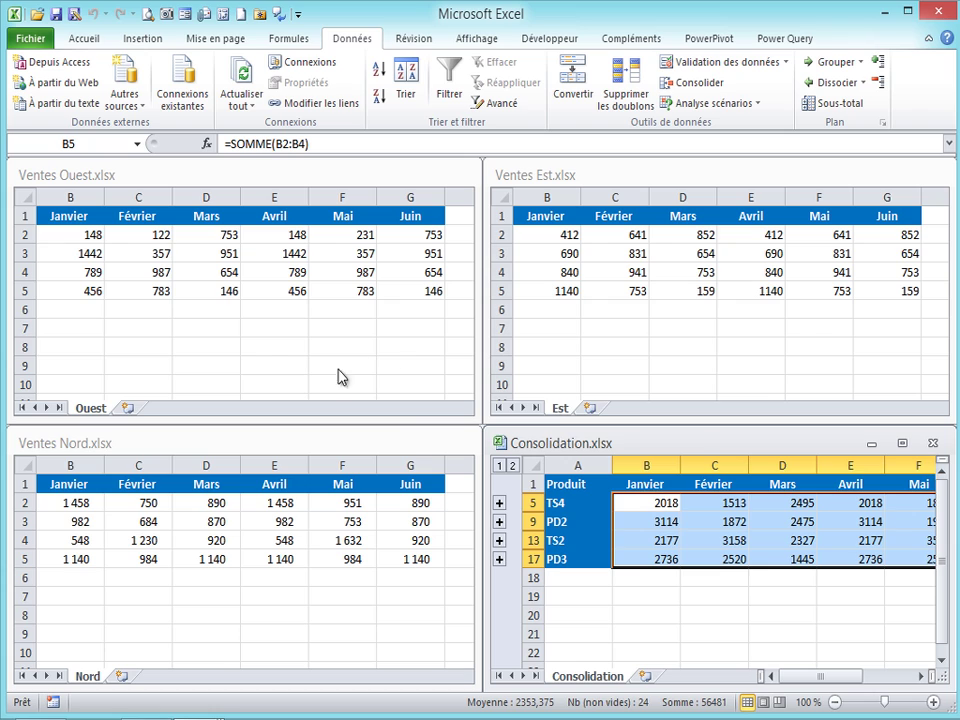
# Compare the consolidated TS4 total for Janvier with the corresponding cells in the Ouest, Est and Nord workbooks
pyautogui.click(662, 503)
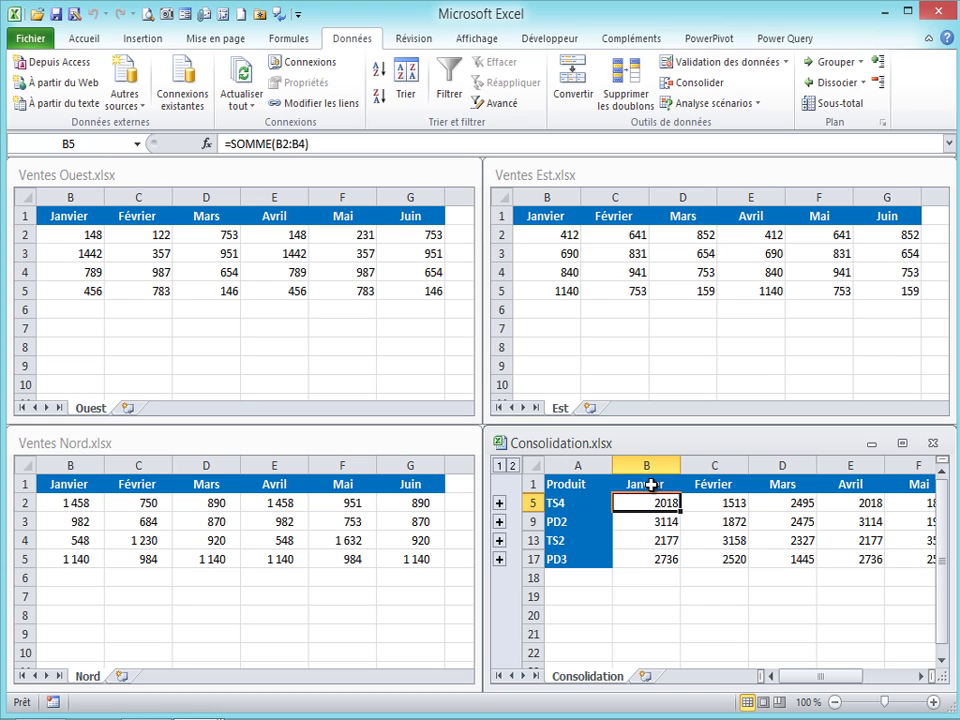
pyautogui.click(83, 234)
pyautogui.click(81, 232)
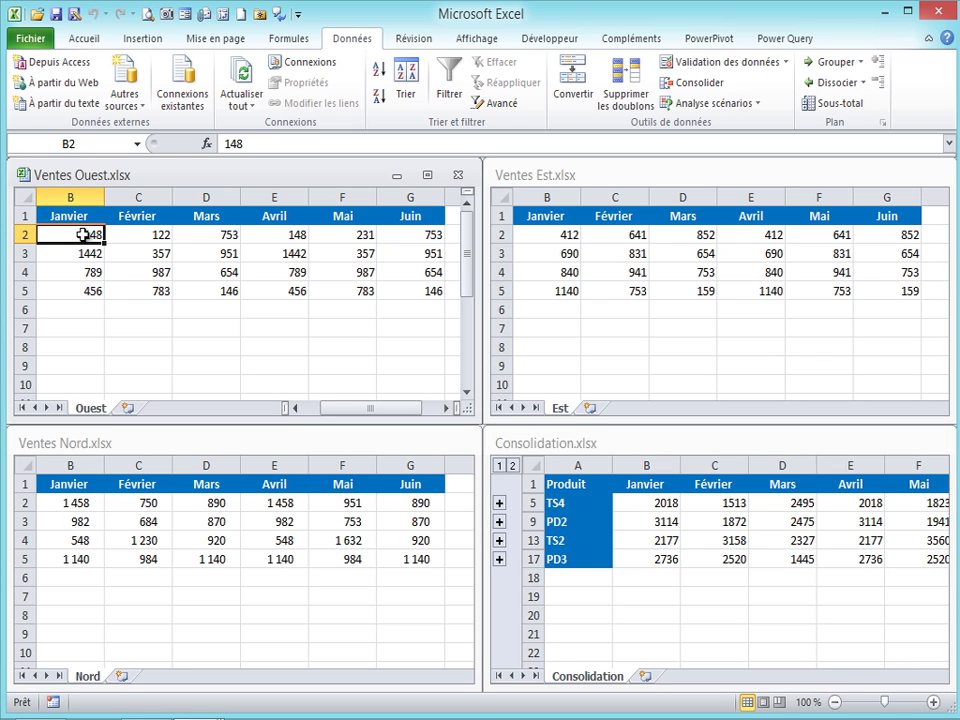
pyautogui.click(558, 236)
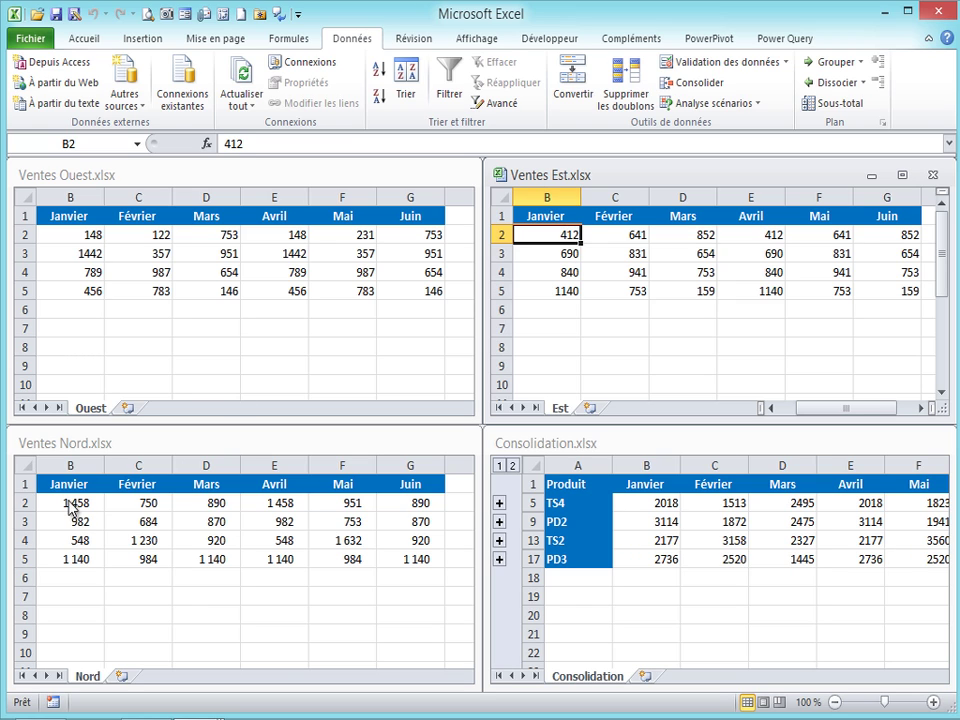
pyautogui.click(72, 505)
pyautogui.click(66, 502)
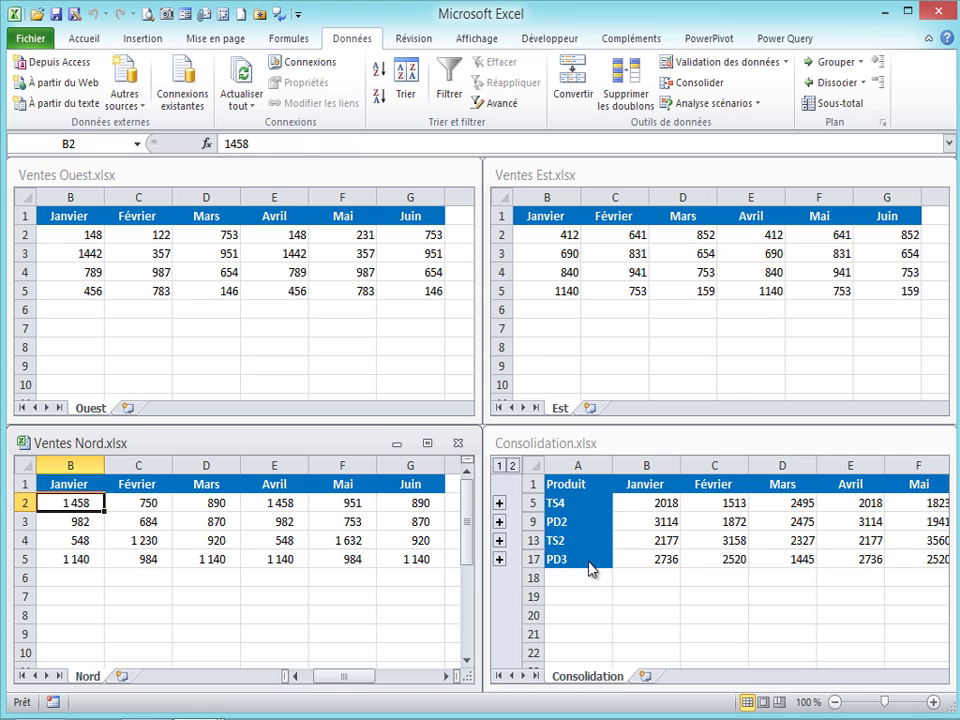
pyautogui.click(663, 499)
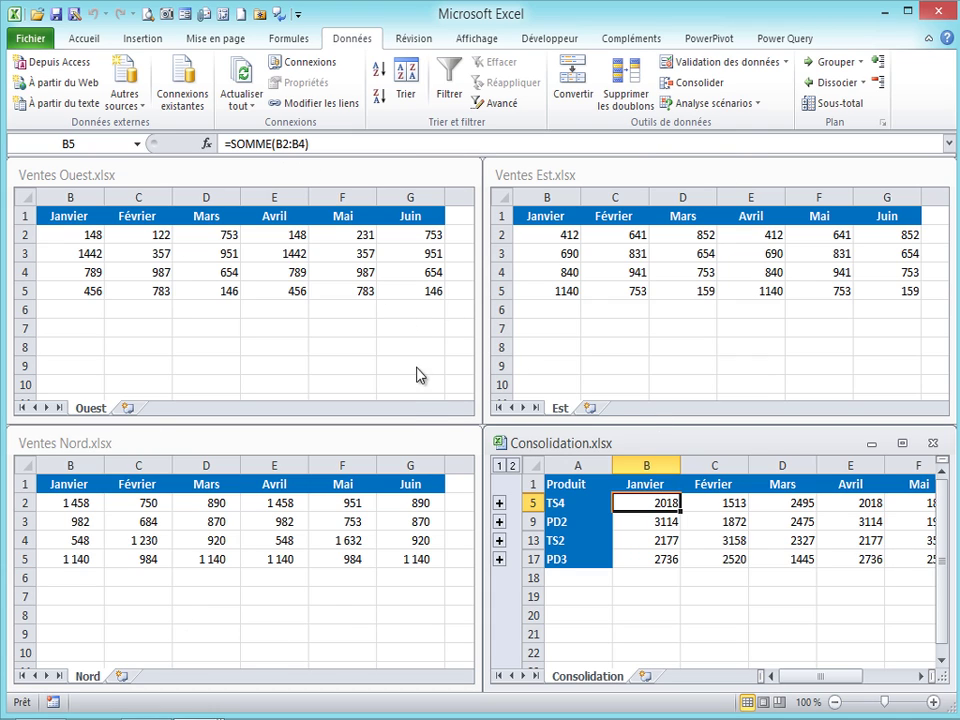
# Close the Ventes Est, Ventes Ouest and Ventes Nord workbooks and maximize the Consolidation.xlsx window
pyautogui.click(739, 177)
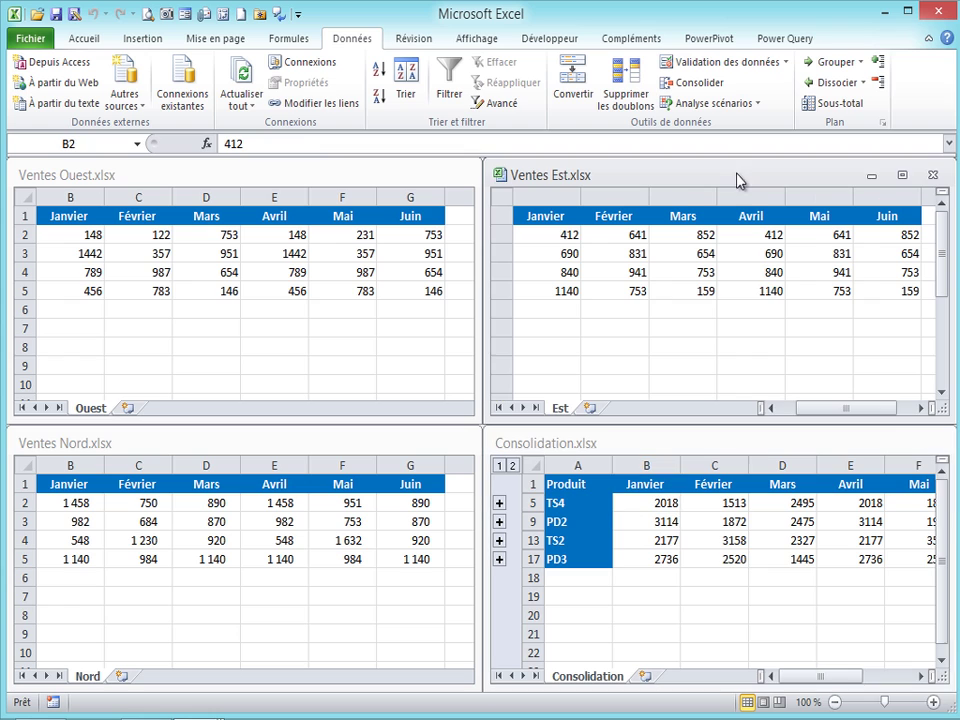
pyautogui.click(932, 175)
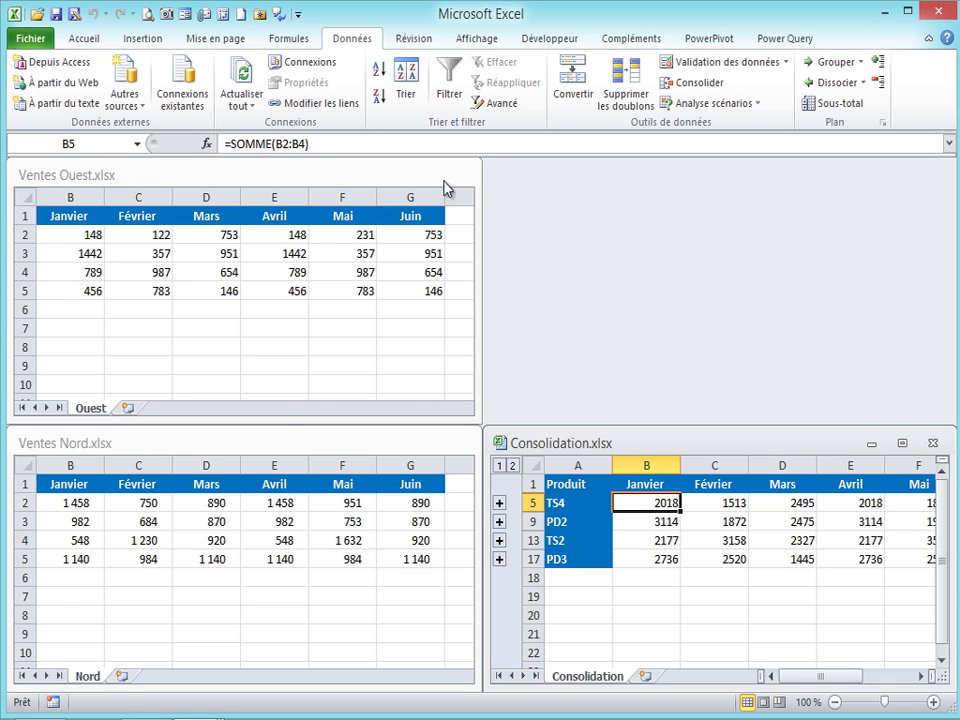
pyautogui.click(412, 180)
pyautogui.click(457, 175)
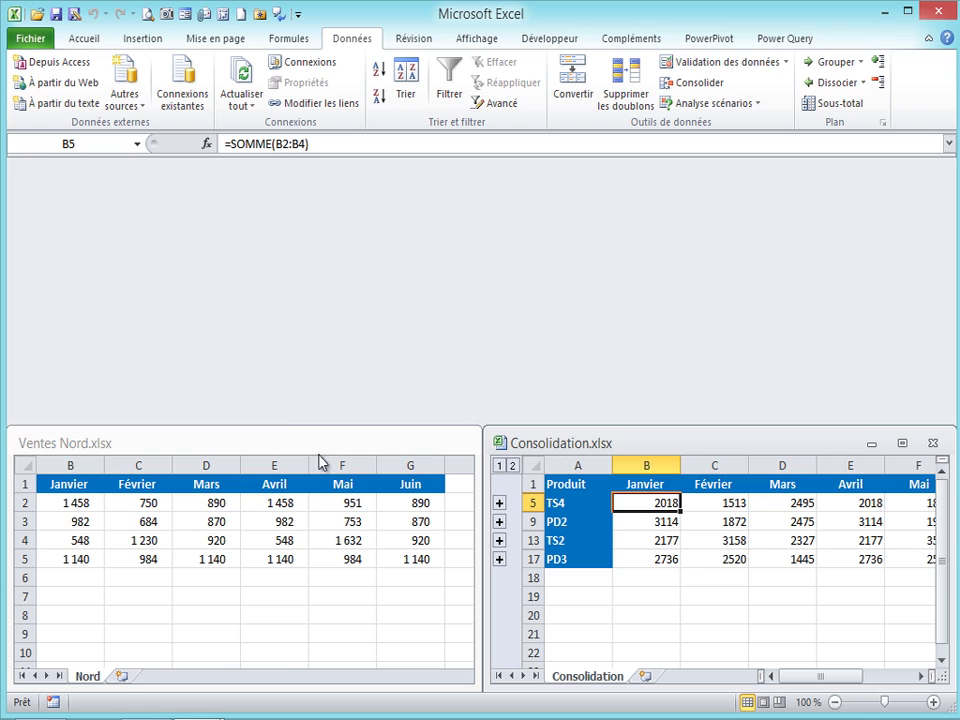
pyautogui.click(316, 441)
pyautogui.click(458, 443)
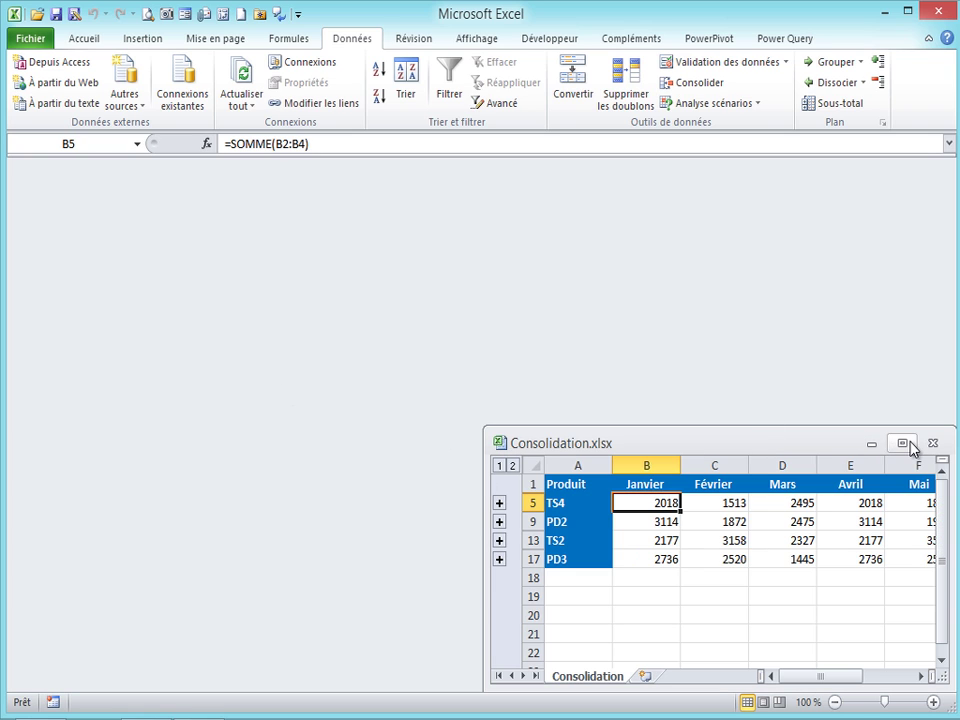
pyautogui.click(901, 442)
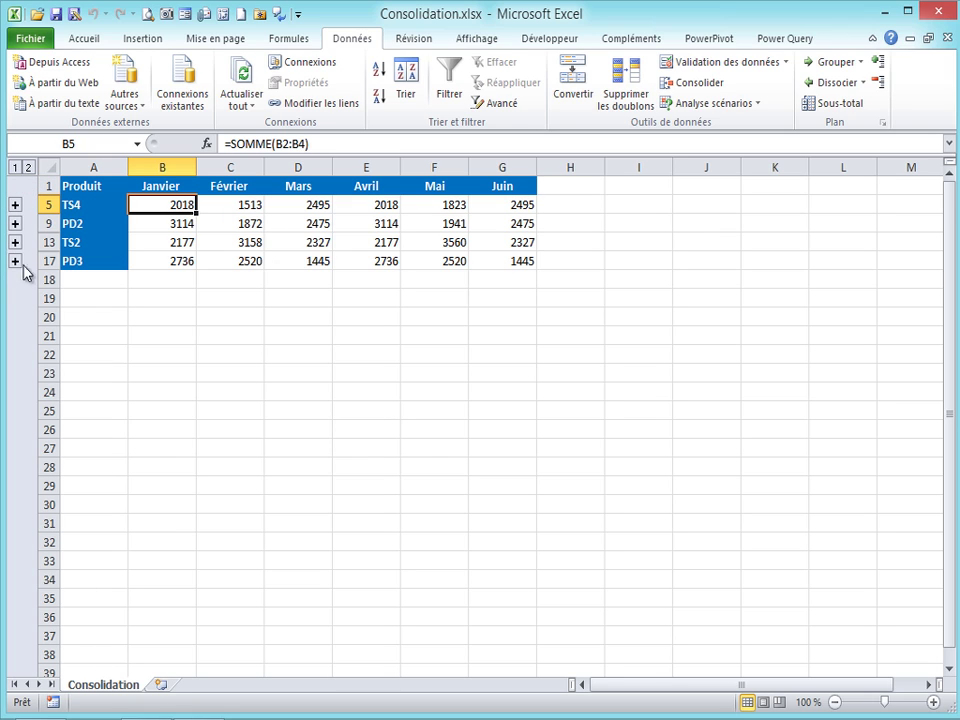
# Expand the outline to level 2 and examine the source-link formulas in B6 and across B7:G7
pyautogui.click(29, 168)
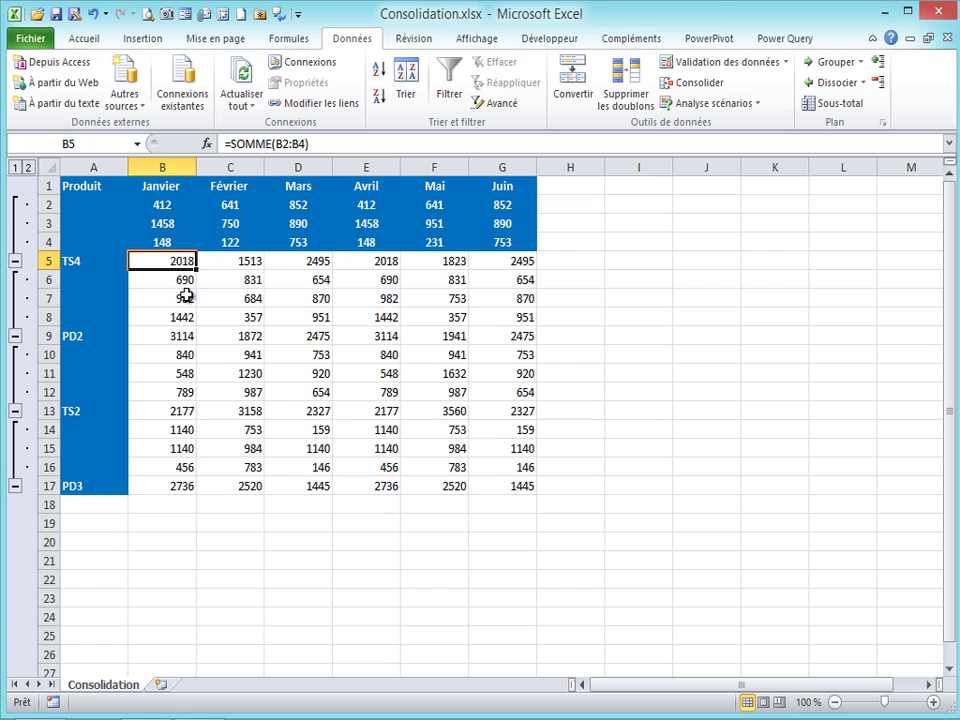
pyautogui.click(187, 281)
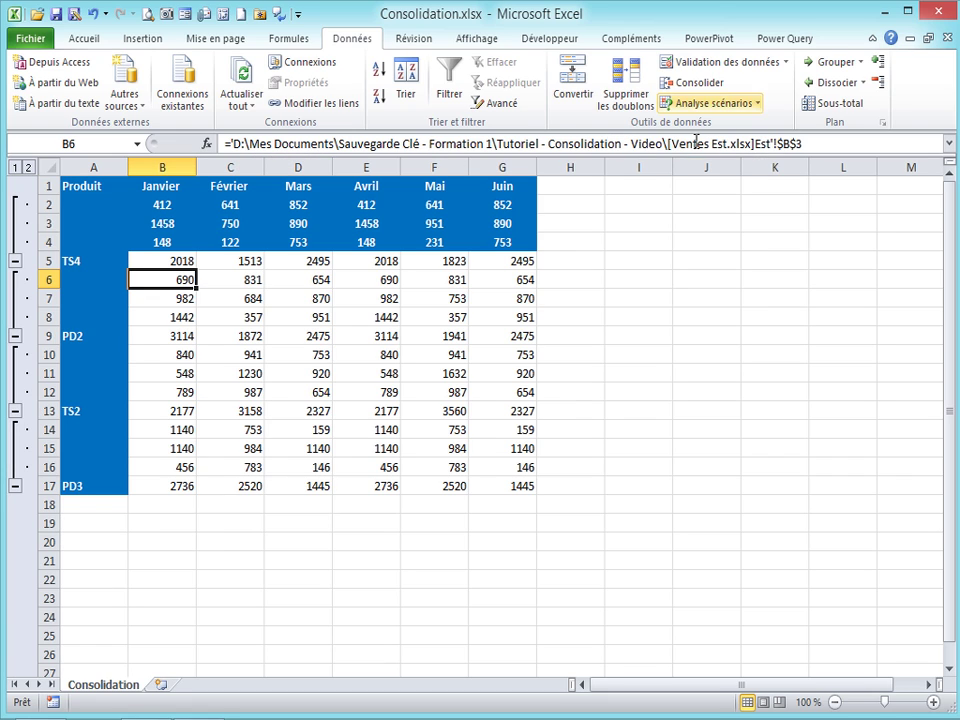
pyautogui.click(187, 299)
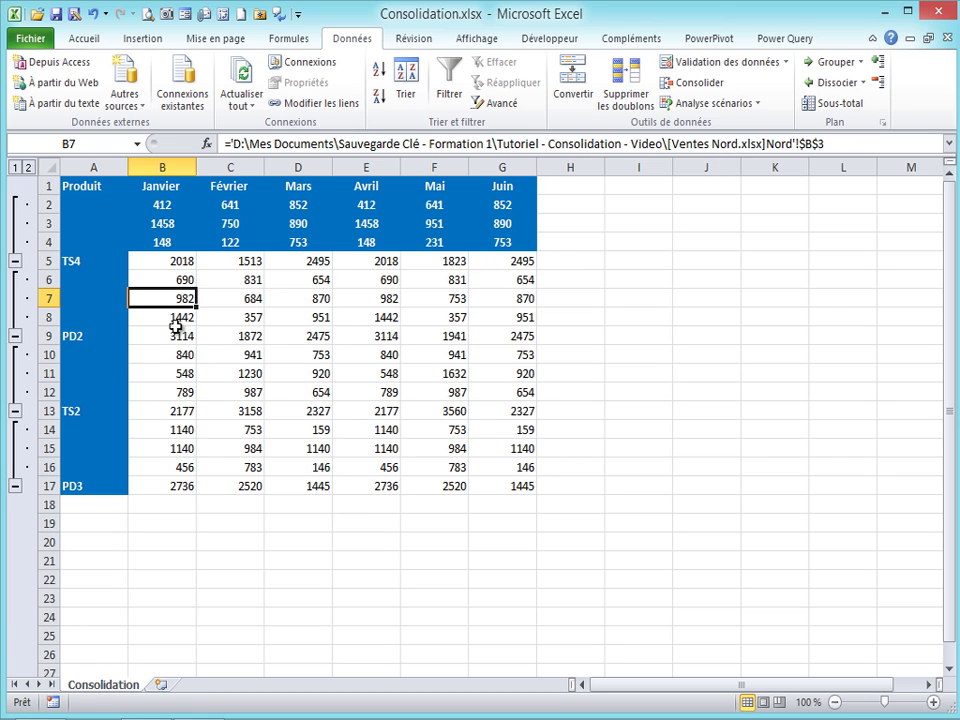
pyautogui.click(251, 305)
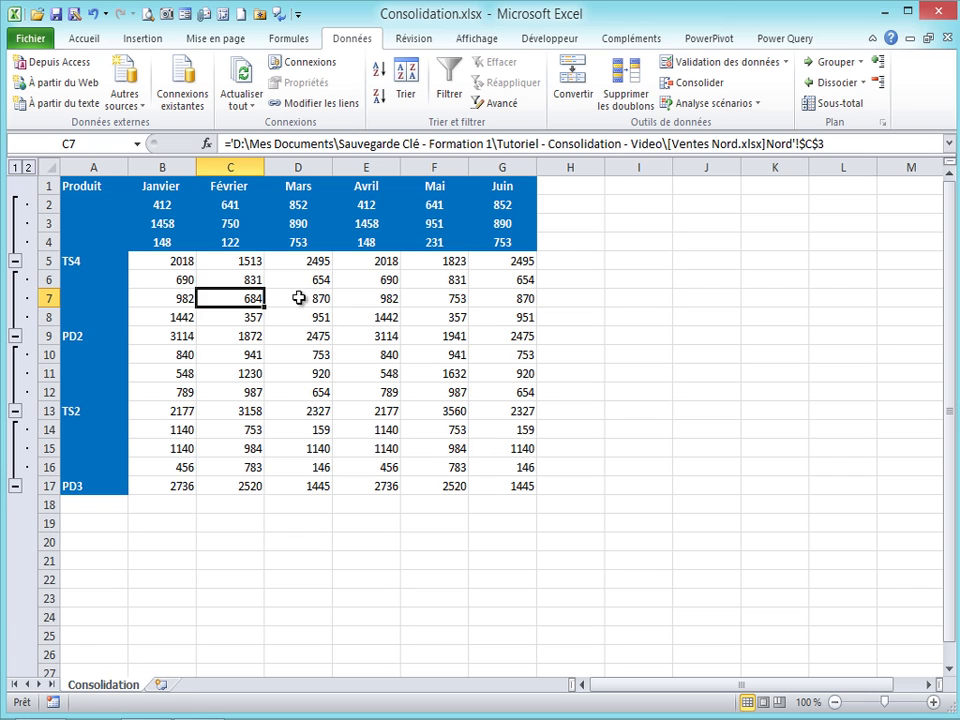
pyautogui.click(305, 298)
pyautogui.click(380, 301)
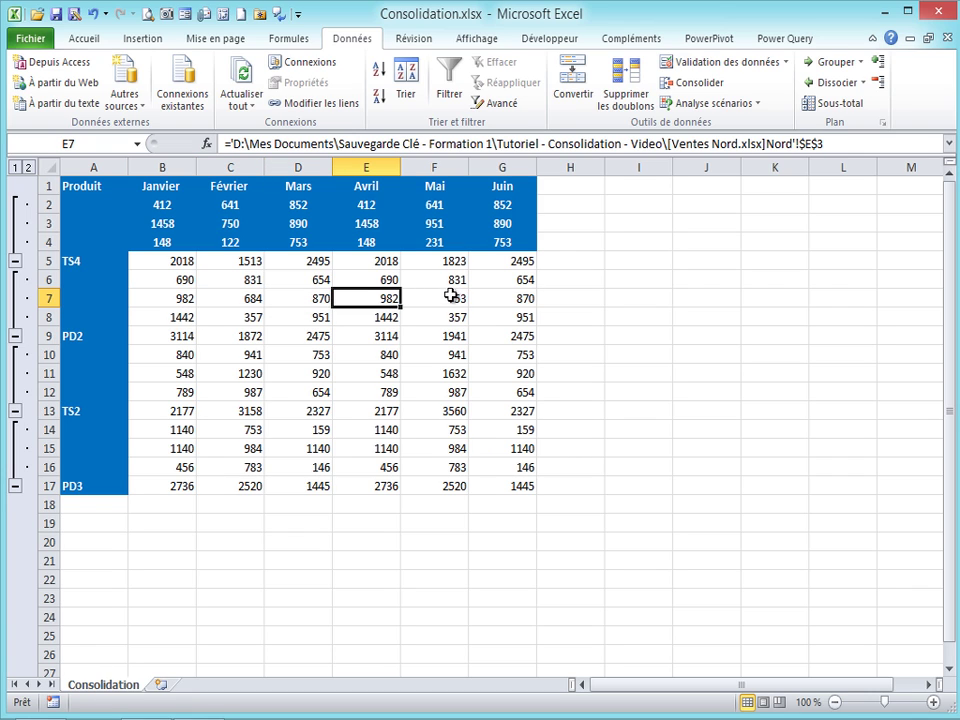
pyautogui.click(452, 298)
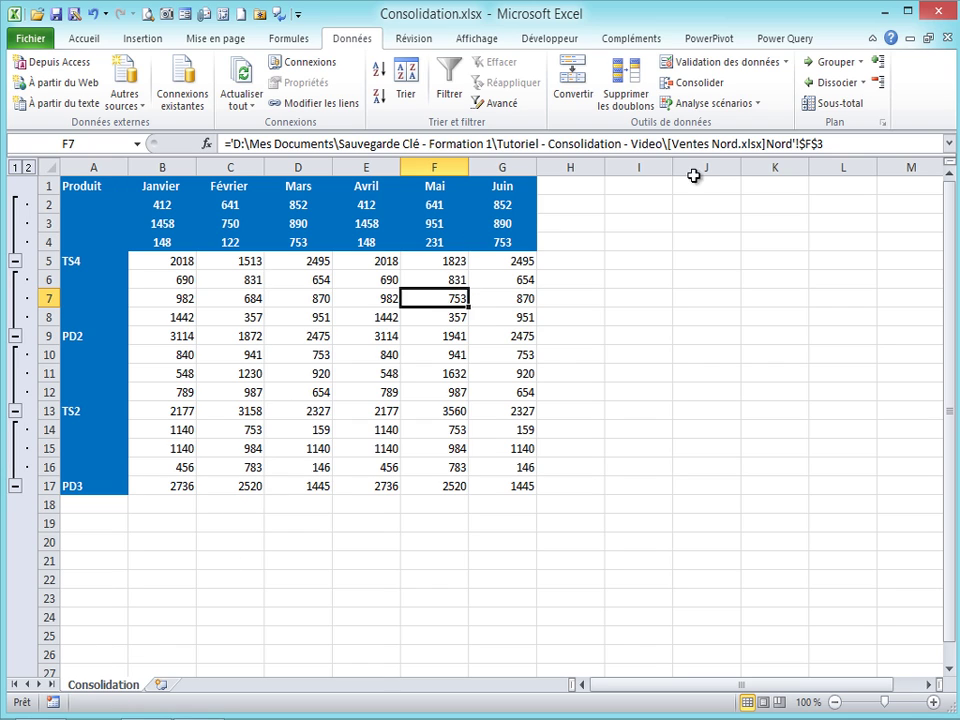
pyautogui.click(520, 298)
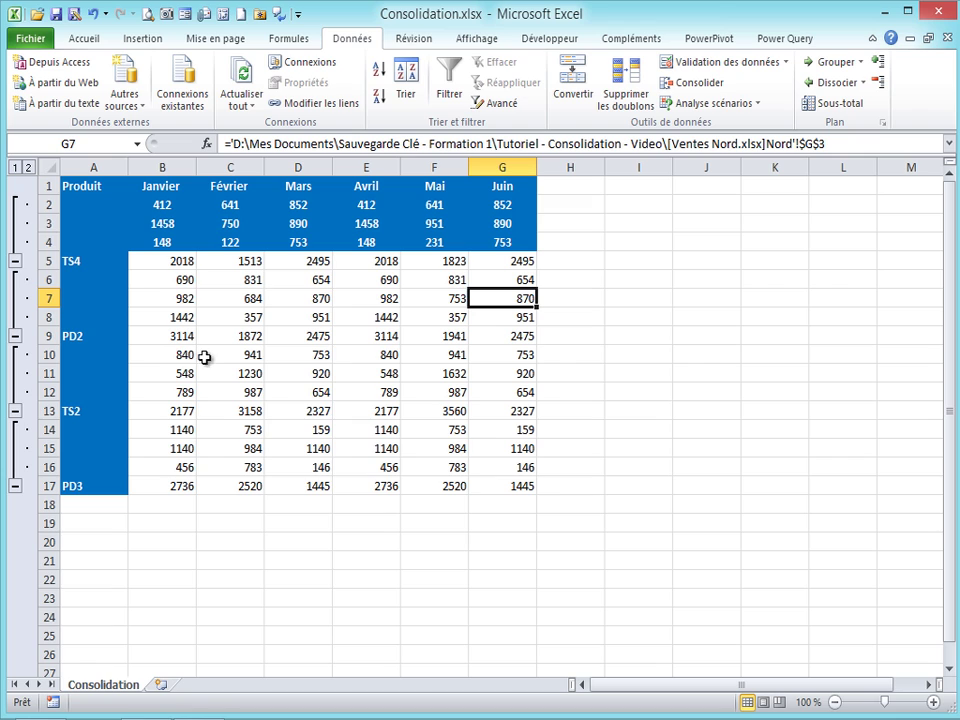
# Collapse the outline to level 1 and check the formula behind the TS4 total for Janvier
pyautogui.click(15, 168)
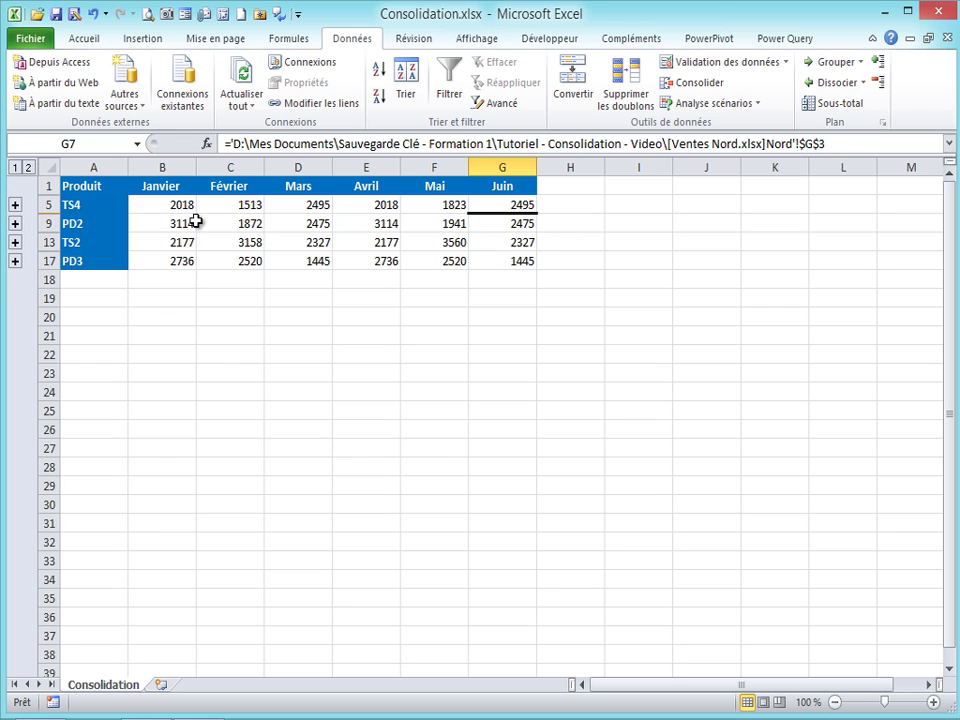
pyautogui.click(166, 204)
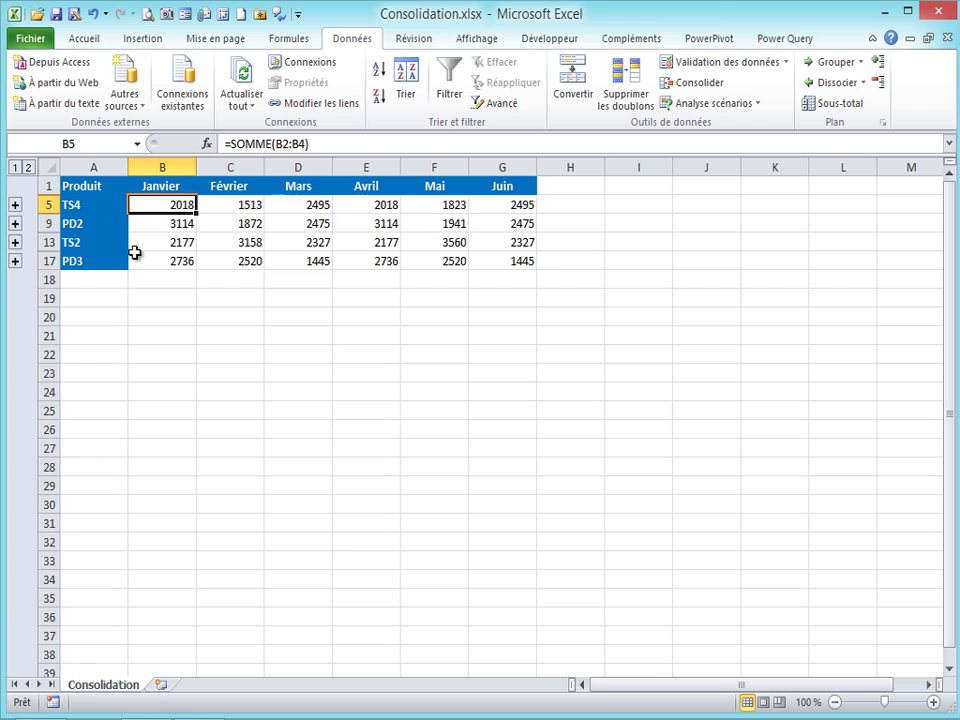
pyautogui.click(155, 296)
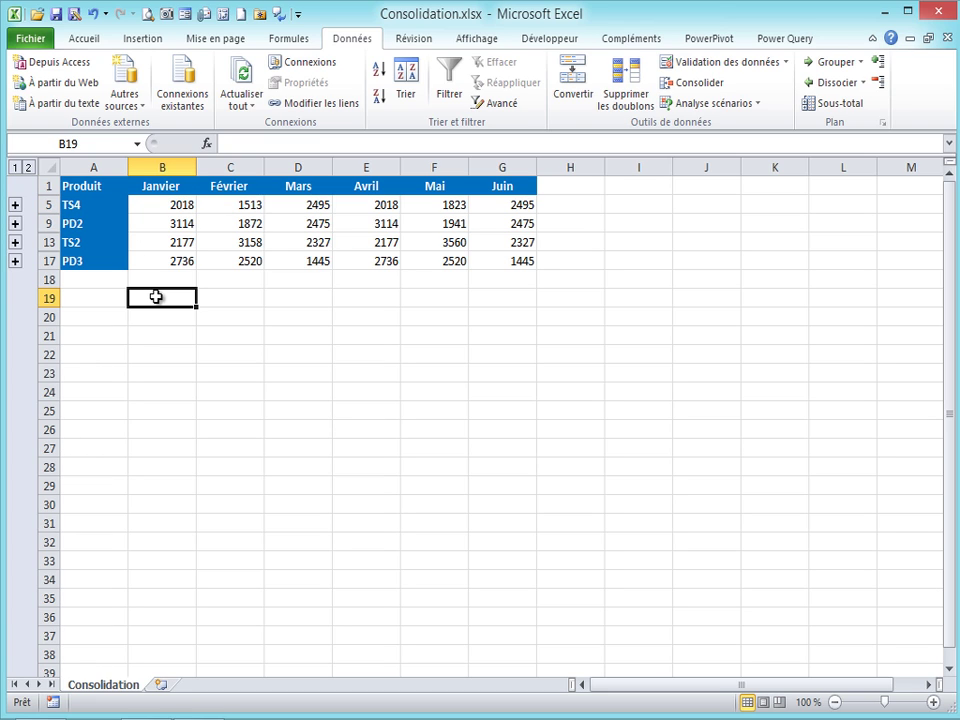